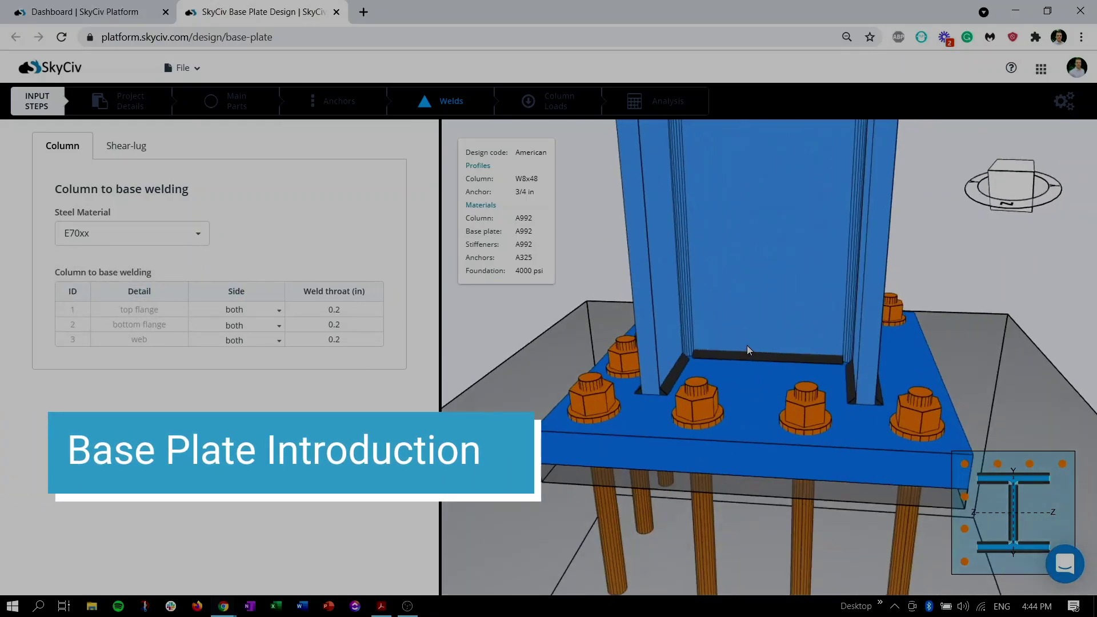
{"action": "type", "text": "0.4"}
{"action": "key", "text": "Return"}
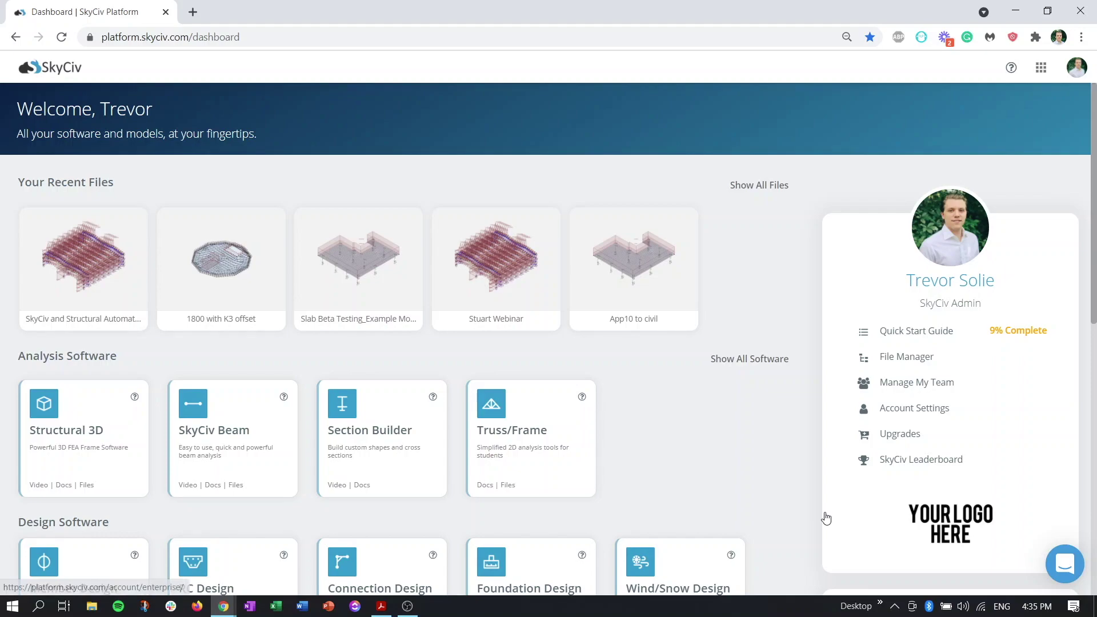
- Start a base plate design with the American Code and the I-Shape Column template
{"action": "scroll", "coordinate": [171, 426], "scroll_direction": "down", "scroll_amount": 4}
{"action": "scroll", "coordinate": [81, 318], "scroll_direction": "down", "scroll_amount": 4}
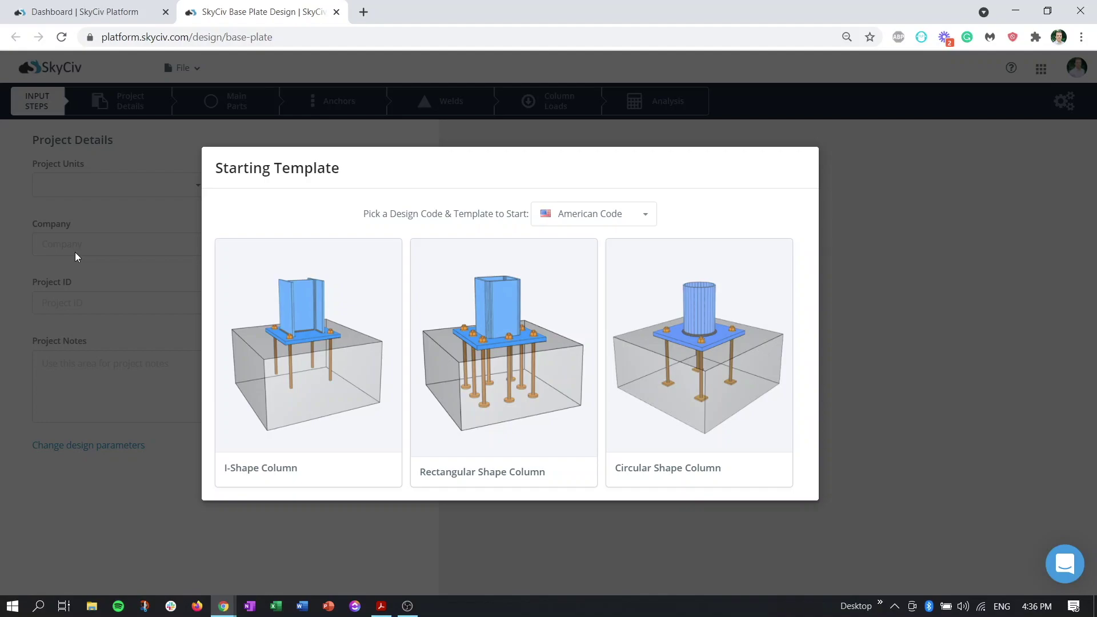
{"action": "left_click", "coordinate": [550, 215]}
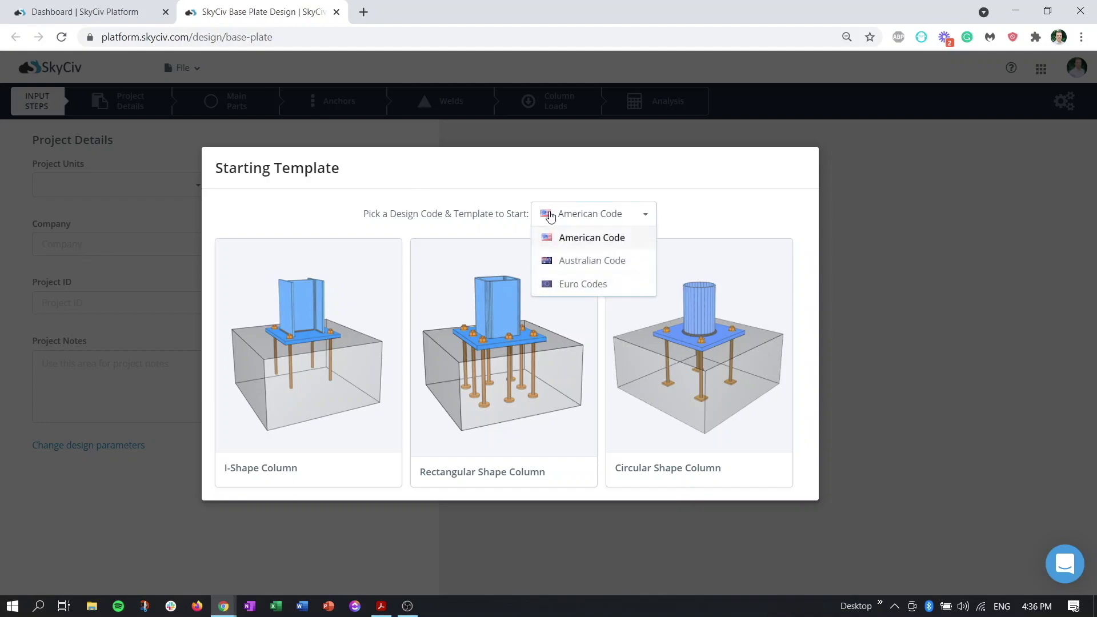
{"action": "left_click", "coordinate": [554, 216]}
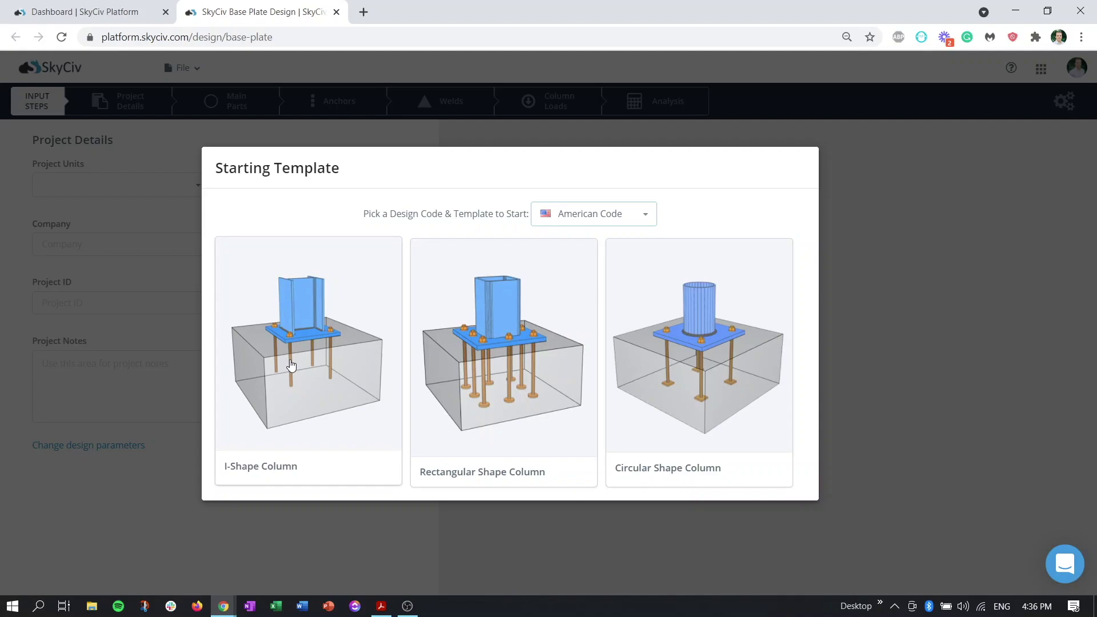
{"action": "left_click", "coordinate": [291, 365]}
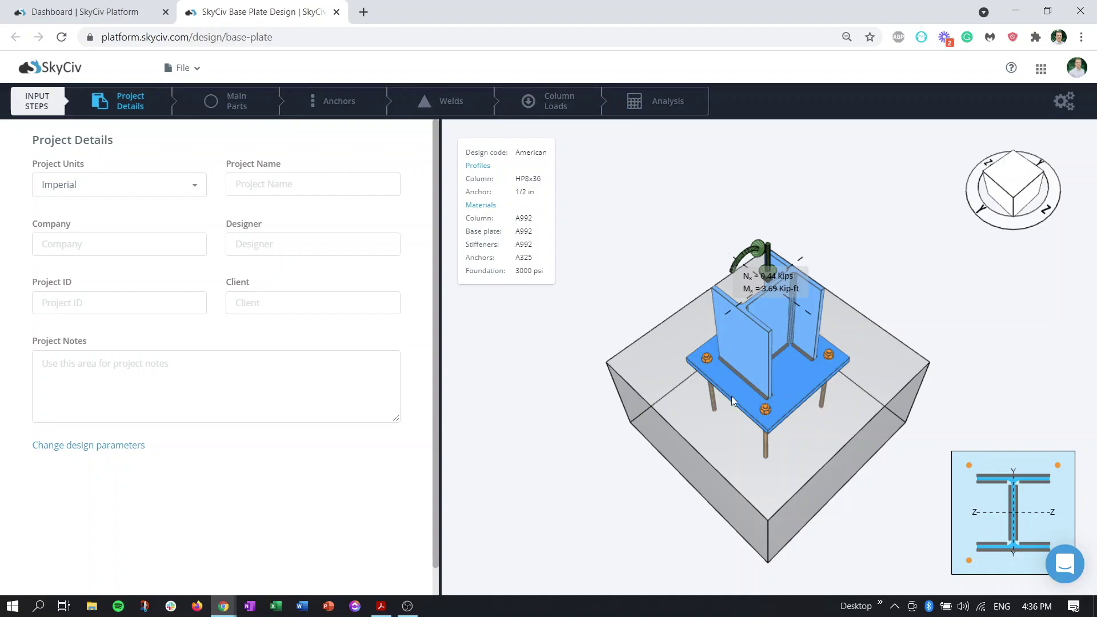
- Examine the base plate model from several angles and read its design code, profile and material summary
{"action": "left_click_drag", "start_coordinate": [731, 396], "coordinate": [718, 422]}
{"action": "scroll", "coordinate": [740, 361], "scroll_direction": "up", "scroll_amount": 5}
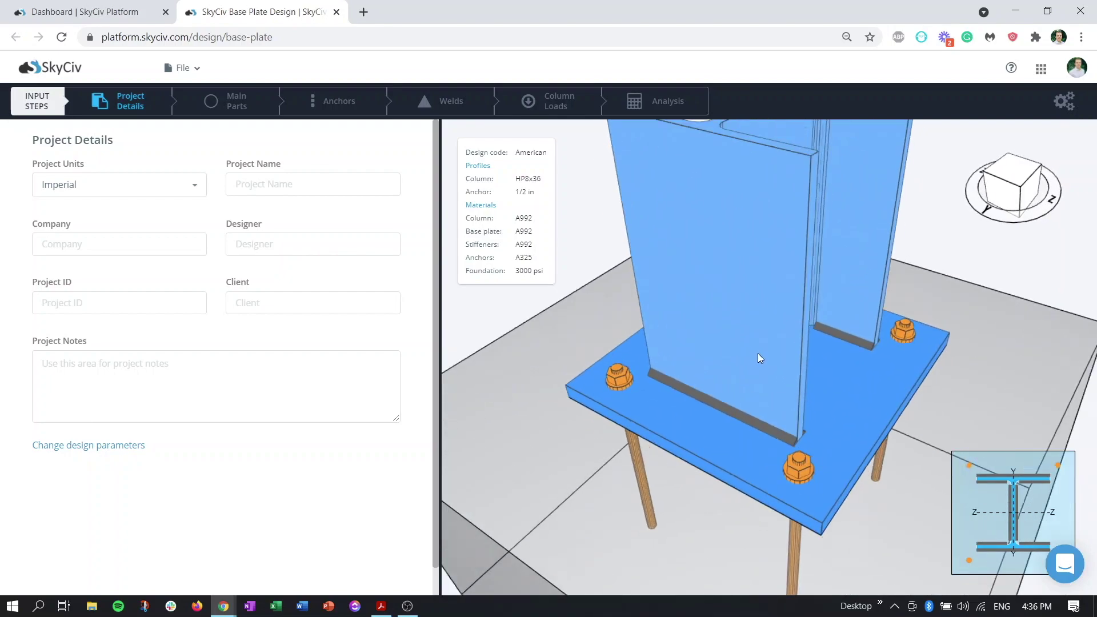
{"action": "scroll", "coordinate": [758, 353], "scroll_direction": "down", "scroll_amount": 5}
{"action": "left_click_drag", "start_coordinate": [757, 353], "coordinate": [810, 408]}
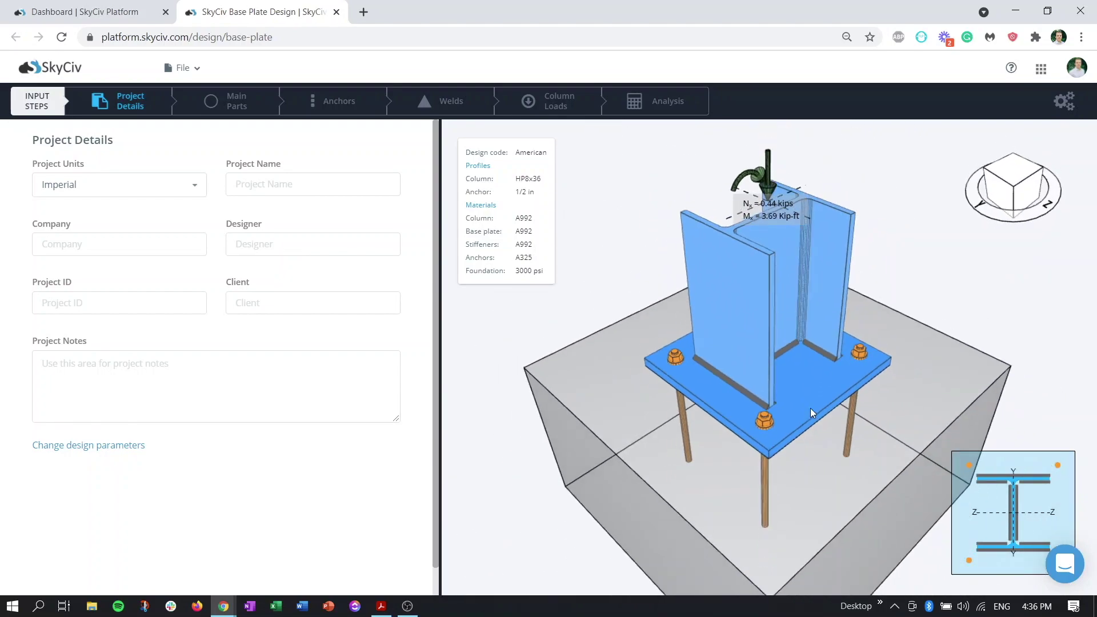
{"action": "scroll", "coordinate": [810, 408], "scroll_direction": "down", "scroll_amount": 3}
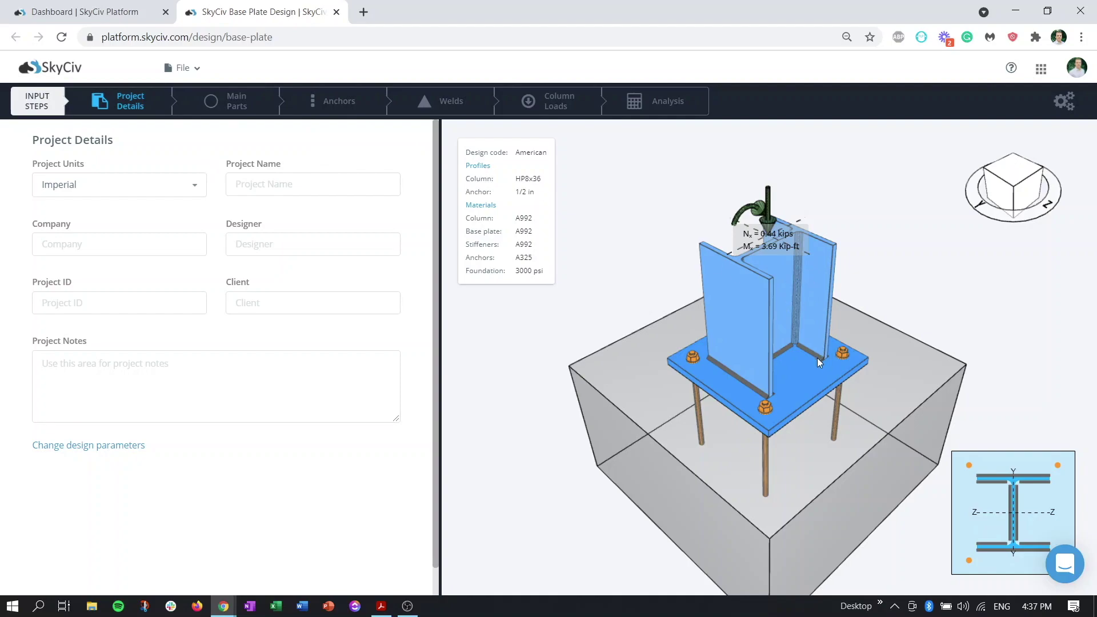
{"action": "left_click_drag", "start_coordinate": [817, 358], "coordinate": [781, 345]}
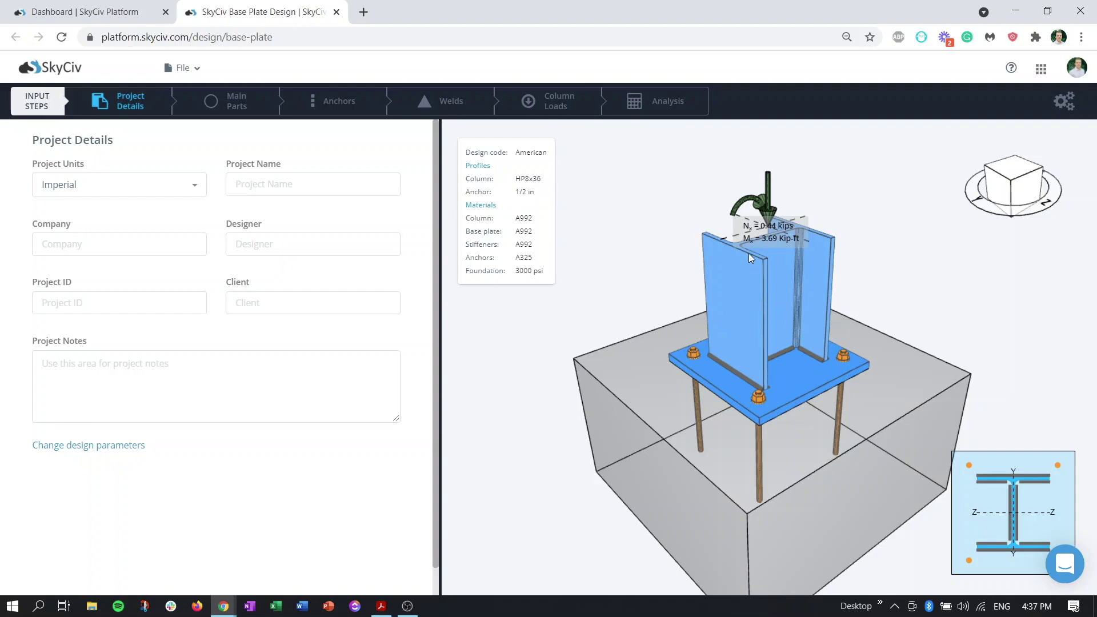
{"action": "left_click_drag", "start_coordinate": [555, 273], "coordinate": [466, 166]}
{"action": "left_click", "coordinate": [526, 245]}
{"action": "left_click_drag", "start_coordinate": [555, 273], "coordinate": [509, 220]}
{"action": "left_click", "coordinate": [505, 229]}
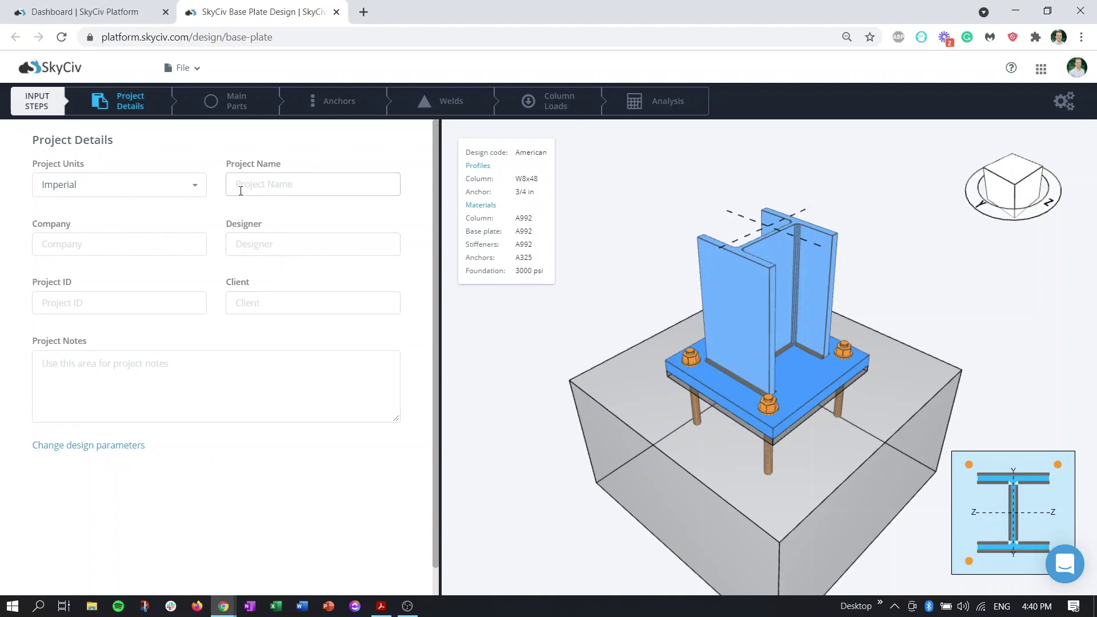
- Review the column, base plate and foundation properties of the main parts
{"action": "left_click", "coordinate": [228, 102]}
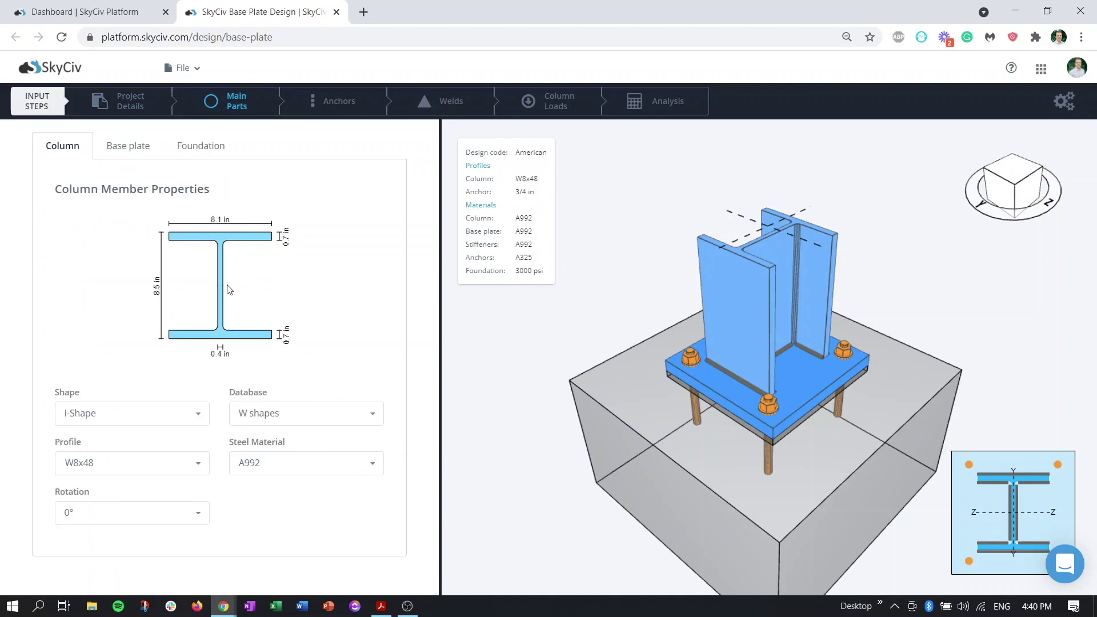
{"action": "left_click", "coordinate": [128, 150]}
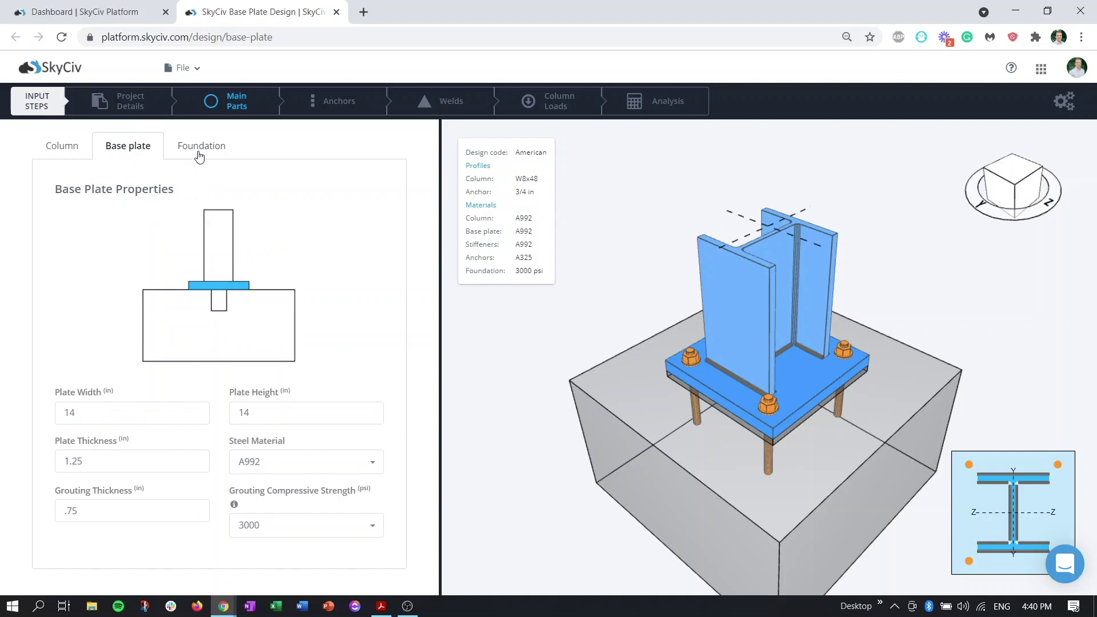
{"action": "left_click", "coordinate": [201, 147]}
{"action": "left_click", "coordinate": [50, 149]}
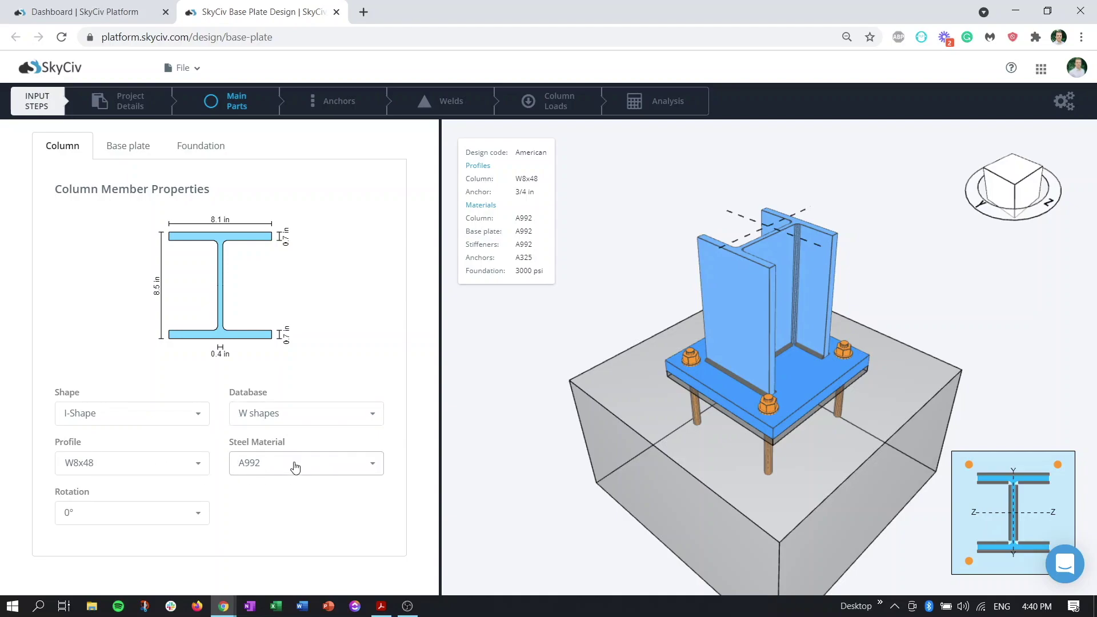
{"action": "left_click", "coordinate": [128, 146]}
{"action": "left_click", "coordinate": [68, 146]}
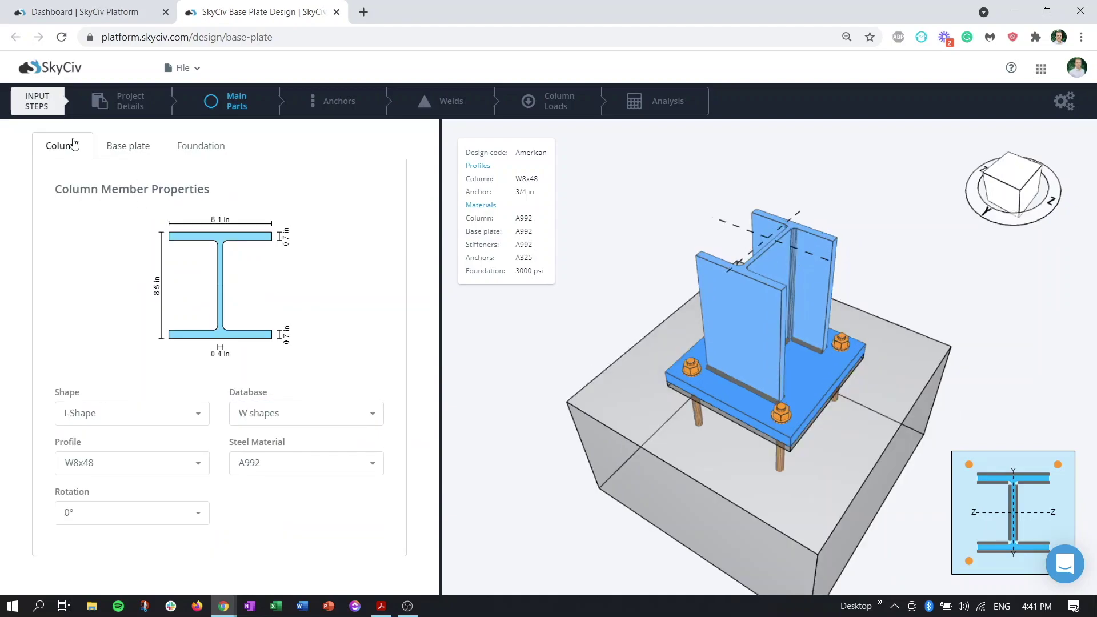
{"action": "left_click", "coordinate": [136, 147]}
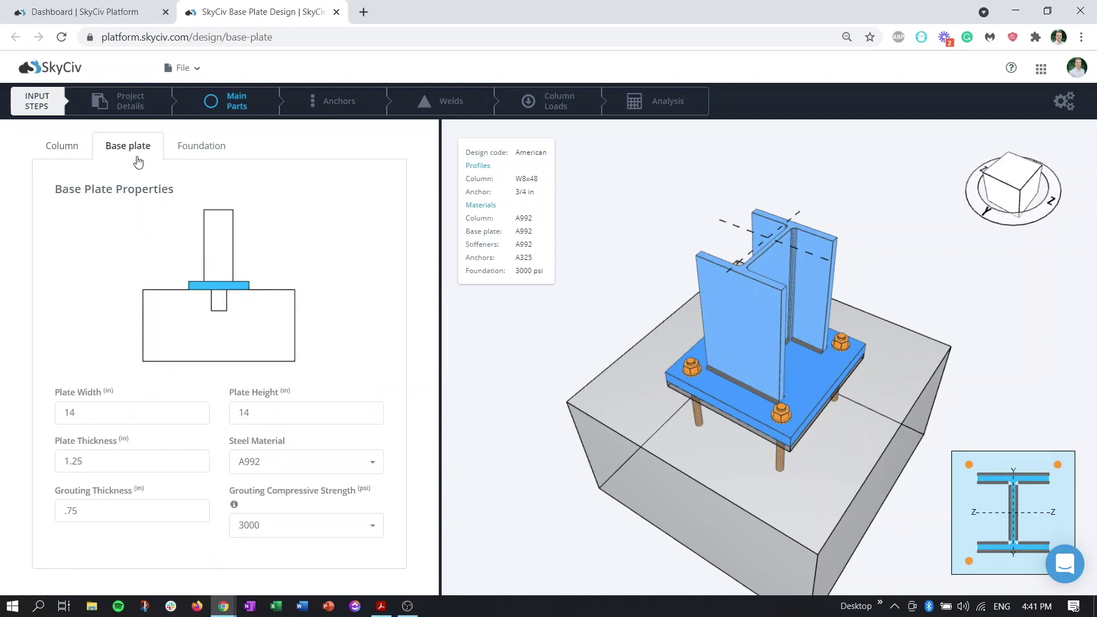
- Set the foundation's width and height to 28 in and its thickness to 16 in
{"action": "left_click", "coordinate": [192, 145]}
{"action": "left_click_drag", "start_coordinate": [94, 415], "coordinate": [33, 404]}
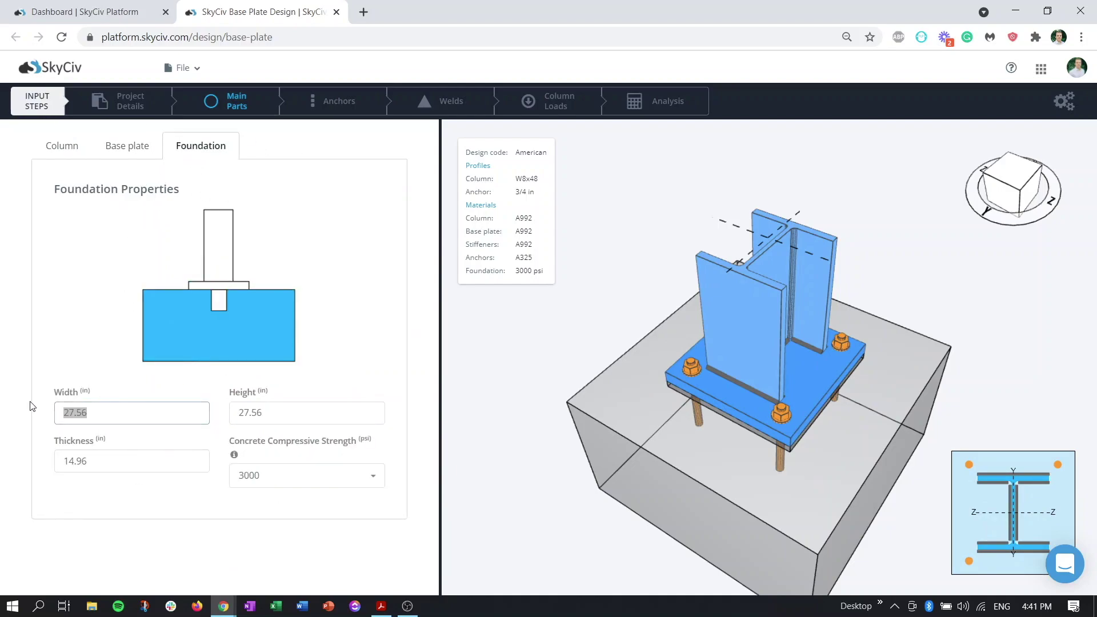
{"action": "type", "text": "28"}
{"action": "key", "text": "Tab"}
{"action": "type", "text": "28"}
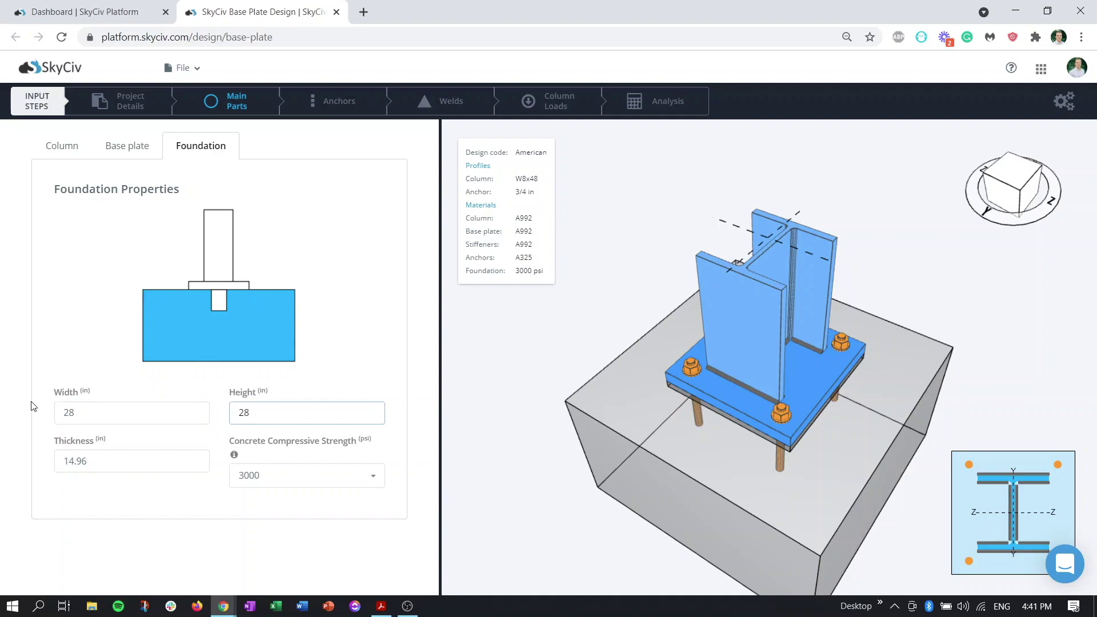
{"action": "left_click", "coordinate": [101, 457]}
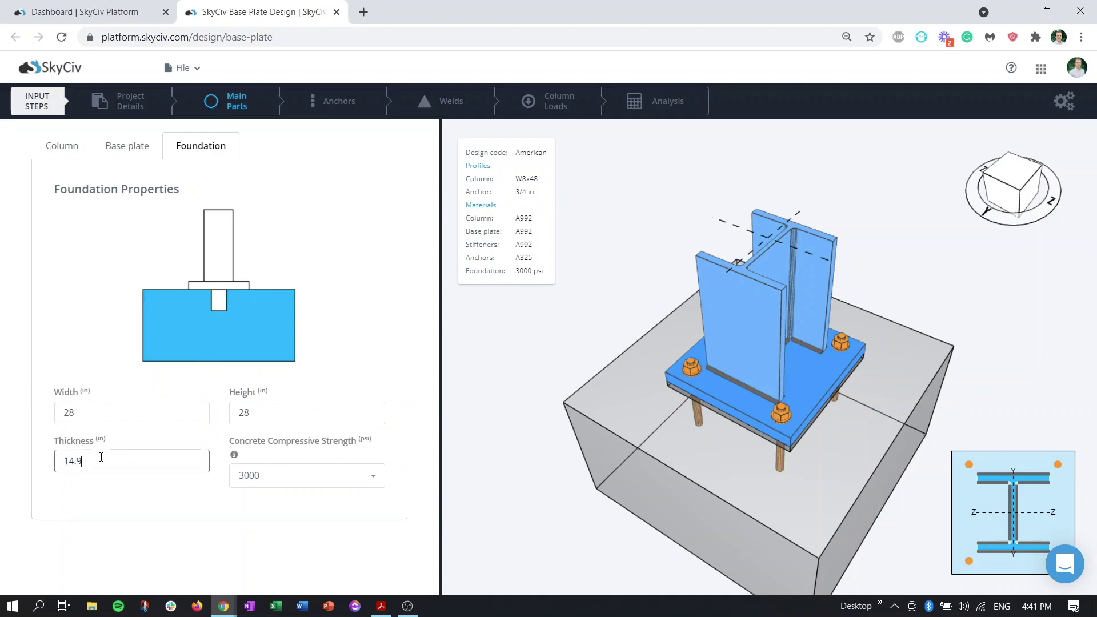
{"action": "type", "text": "16"}
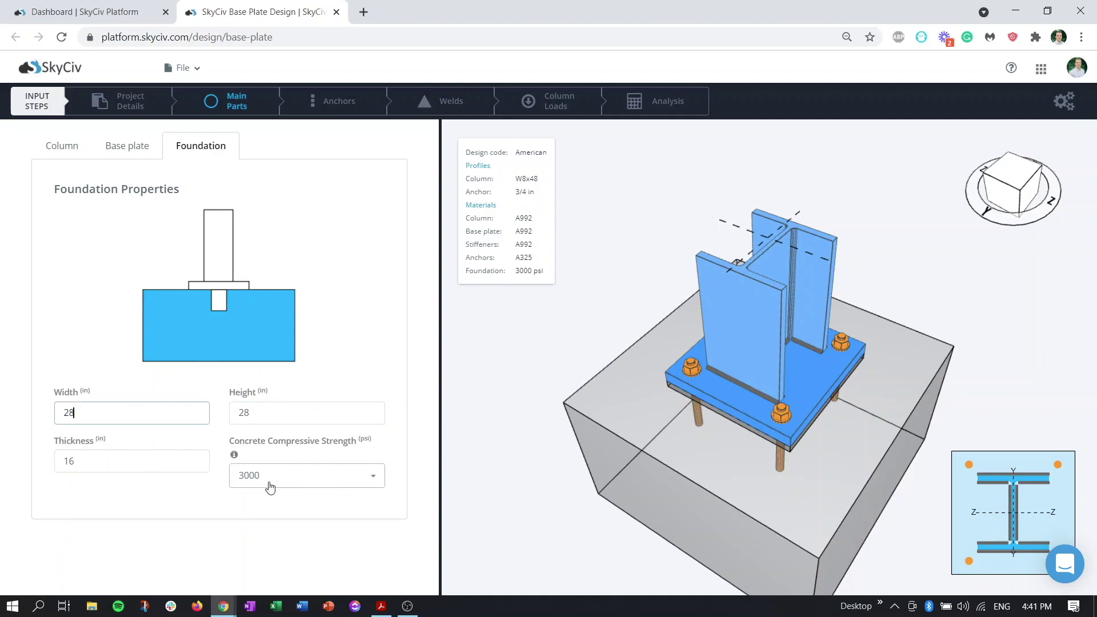
- Set the foundation's concrete compressive strength to 4000 psi
{"action": "left_click", "coordinate": [269, 480]}
{"action": "left_click", "coordinate": [250, 383]}
{"action": "left_click", "coordinate": [166, 417]}
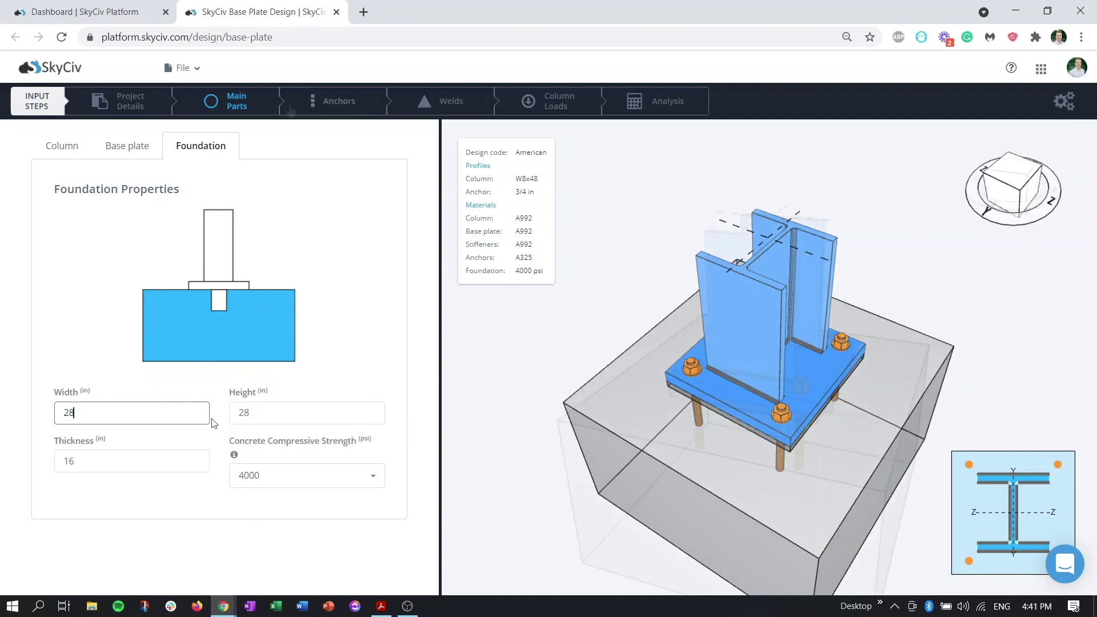
{"action": "left_click", "coordinate": [257, 412]}
- Set both the Shift Z and Shift Y of the anchor positions to 1.5 in
{"action": "left_click", "coordinate": [290, 110]}
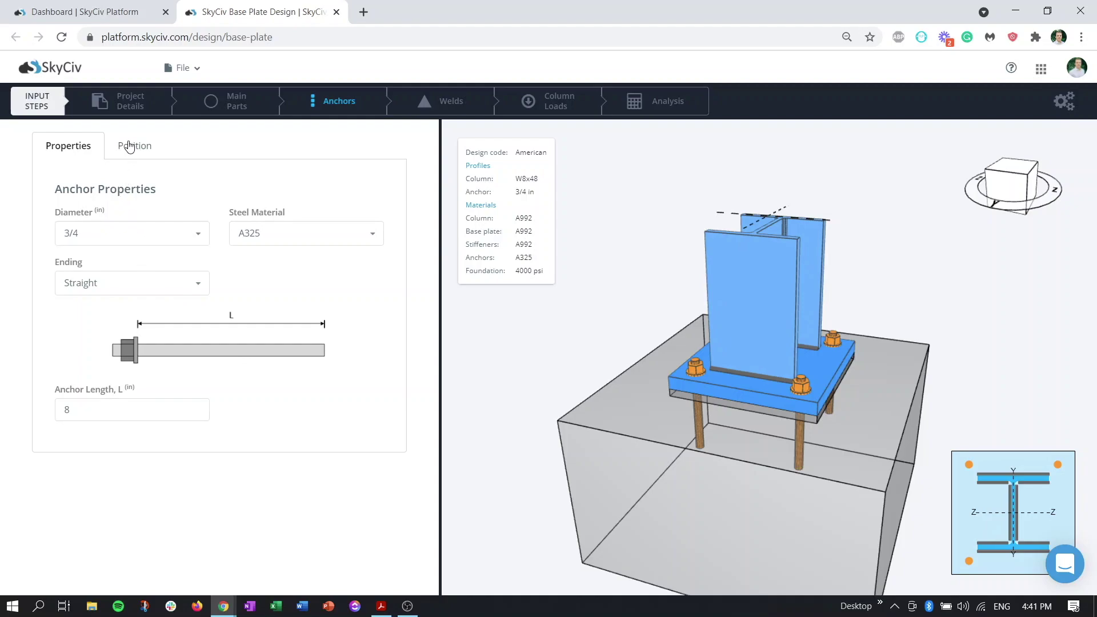
{"action": "left_click", "coordinate": [129, 145]}
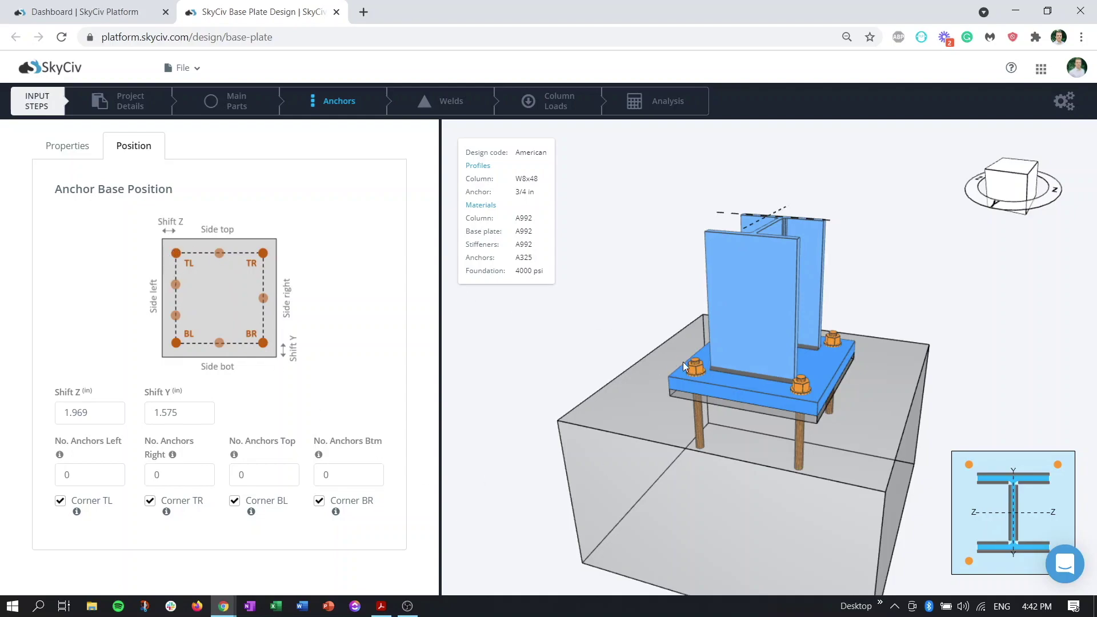
{"action": "left_click_drag", "start_coordinate": [86, 412], "coordinate": [45, 407]}
{"action": "type", "text": "1.5"}
{"action": "key", "text": "Tab"}
{"action": "type", "text": "2"}
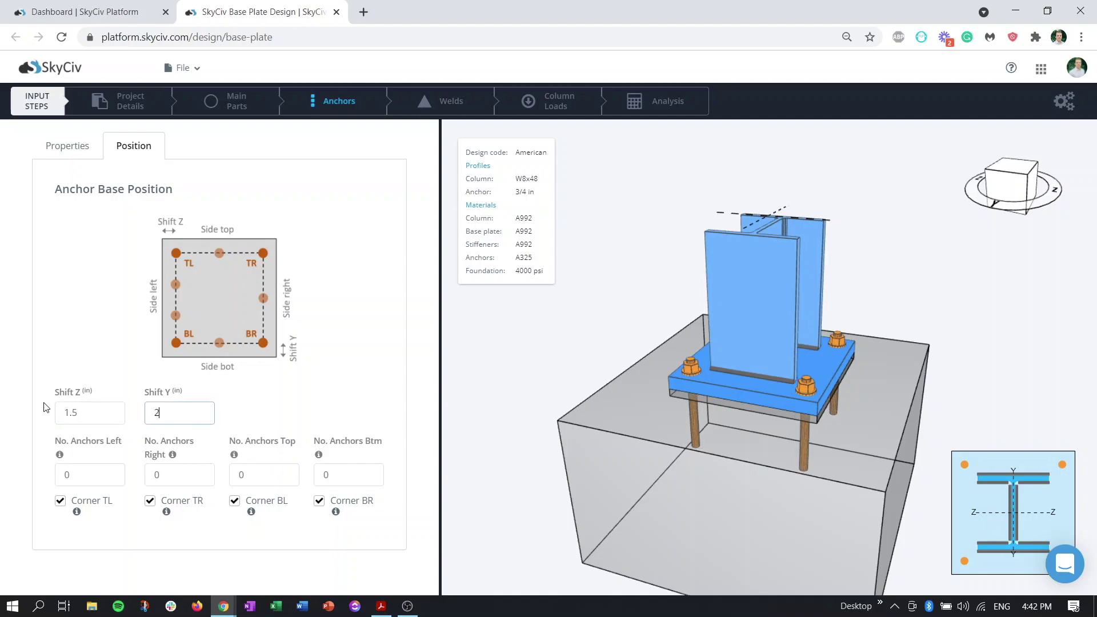
{"action": "key", "text": "Tab"}
{"action": "key", "text": "shift+Tab"}
- Add two intermediate anchors along the left side and two along the top side of the base plate
{"action": "left_click", "coordinate": [88, 474]}
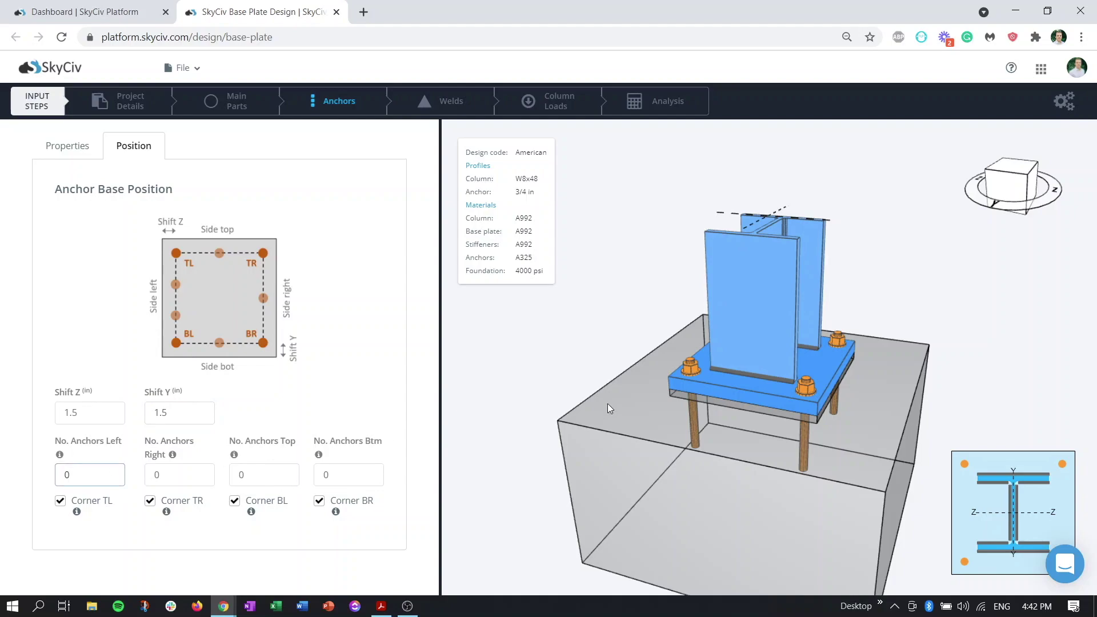
{"action": "left_click_drag", "start_coordinate": [608, 404], "coordinate": [688, 437]}
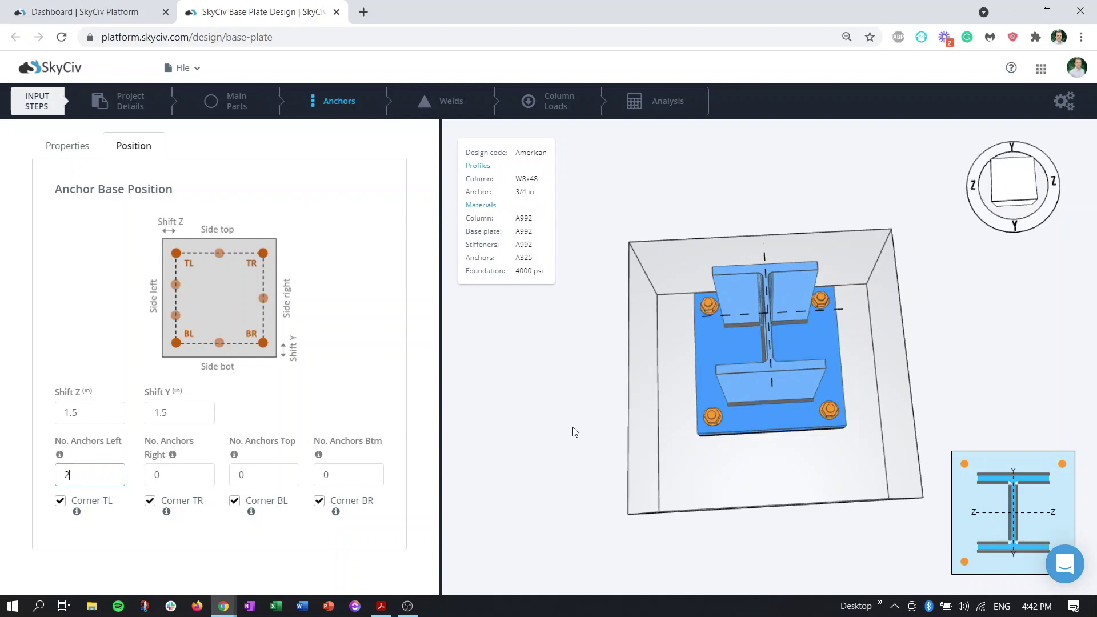
{"action": "type", "text": "1"}
{"action": "left_click", "coordinate": [166, 473]}
{"action": "left_click", "coordinate": [261, 472]}
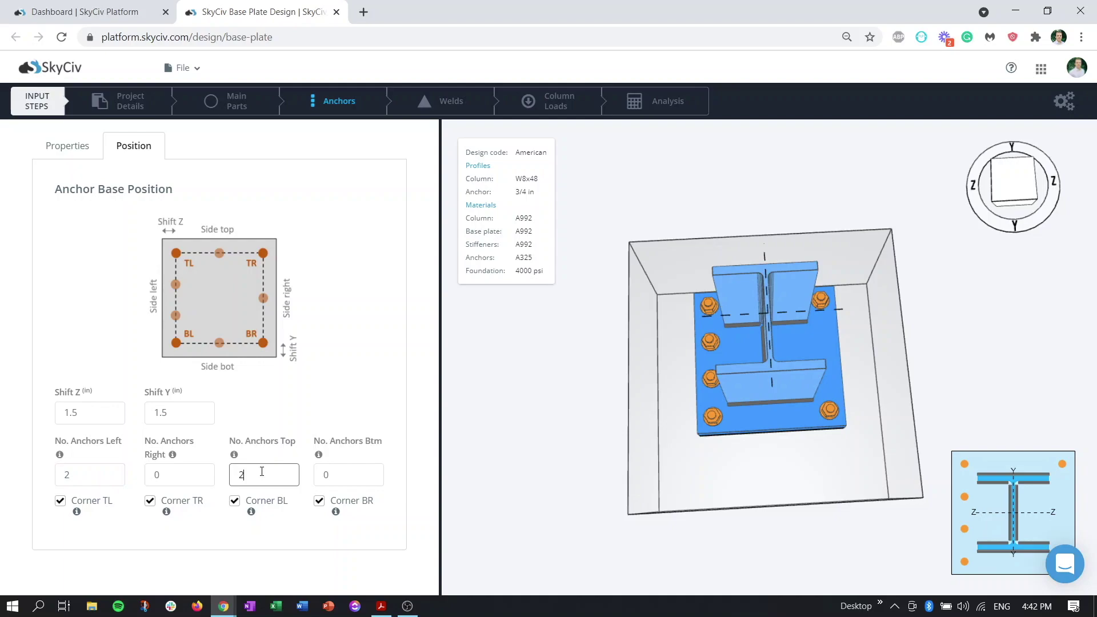
{"action": "type", "text": "2"}
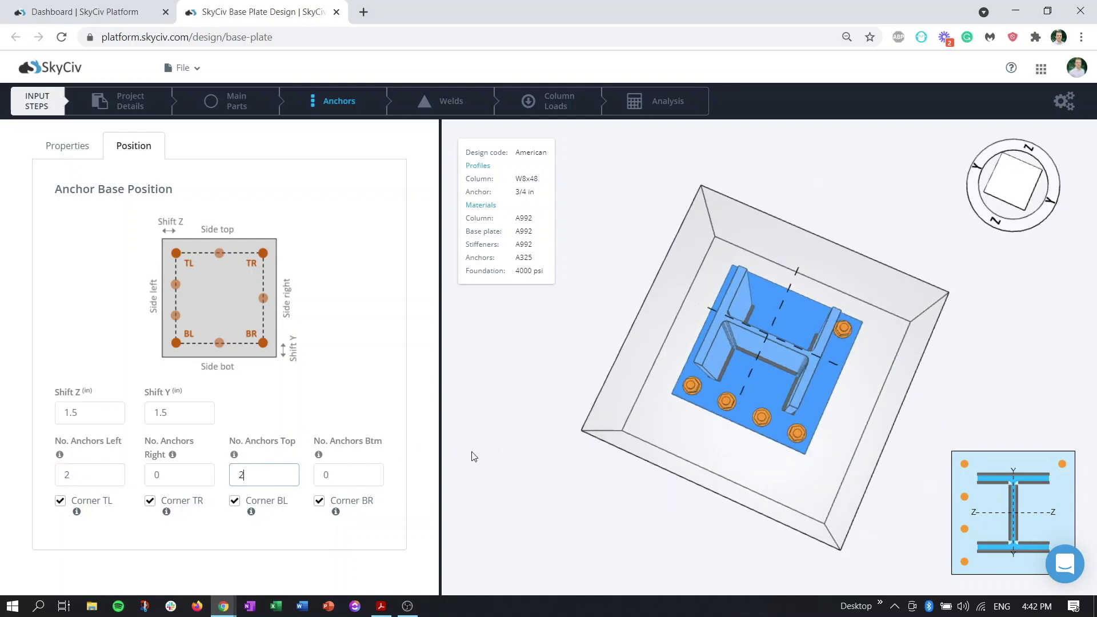
{"action": "key", "text": "Tab"}
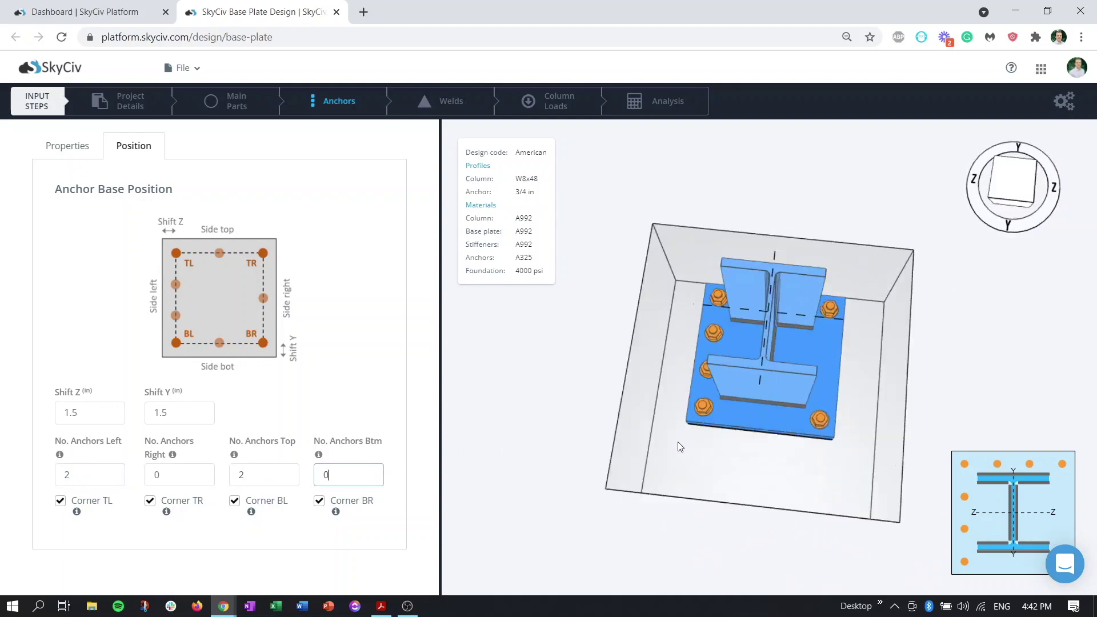
{"action": "left_click_drag", "start_coordinate": [679, 446], "coordinate": [841, 455]}
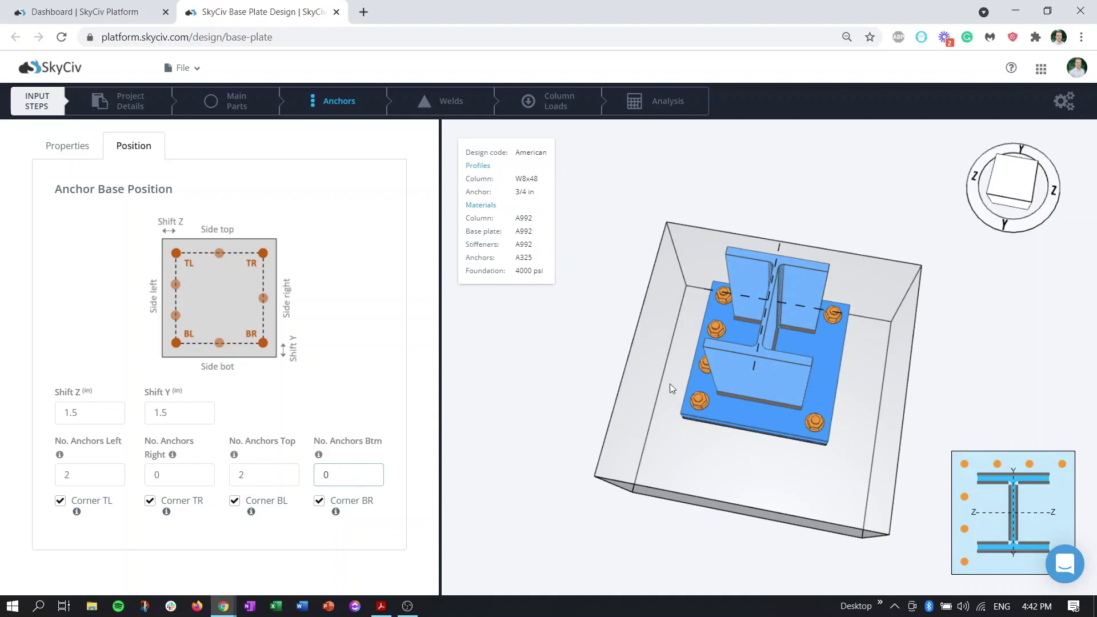
{"action": "left_click_drag", "start_coordinate": [672, 388], "coordinate": [747, 413]}
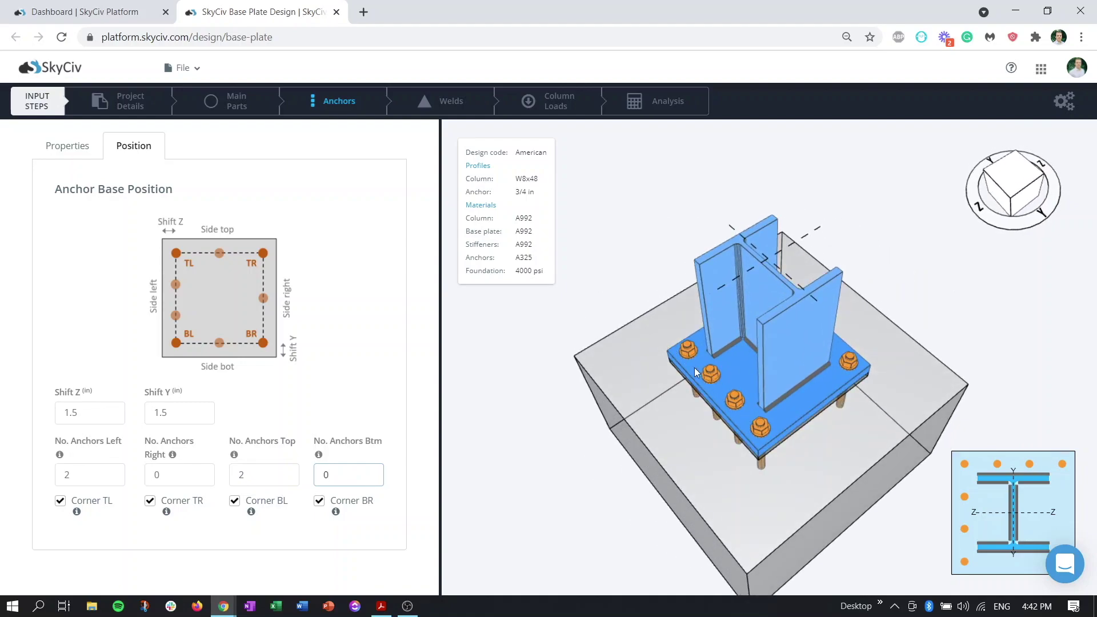
{"action": "left_click_drag", "start_coordinate": [657, 389], "coordinate": [612, 386]}
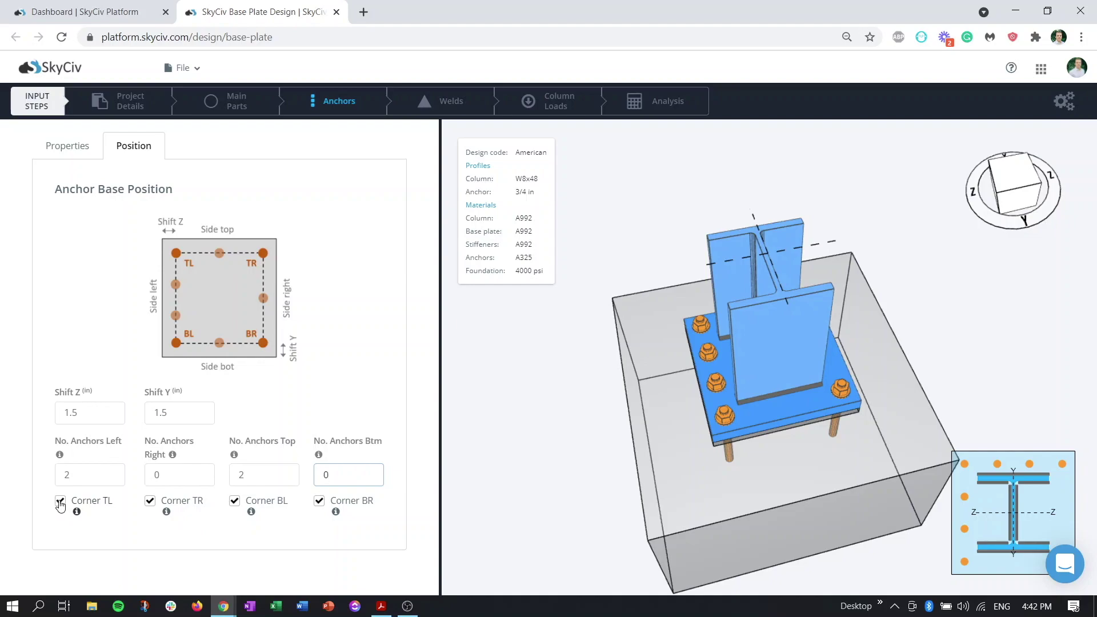
- Try removing the TL and TR corner anchors from the base plate
{"action": "left_click", "coordinate": [61, 503]}
{"action": "left_click", "coordinate": [150, 502]}
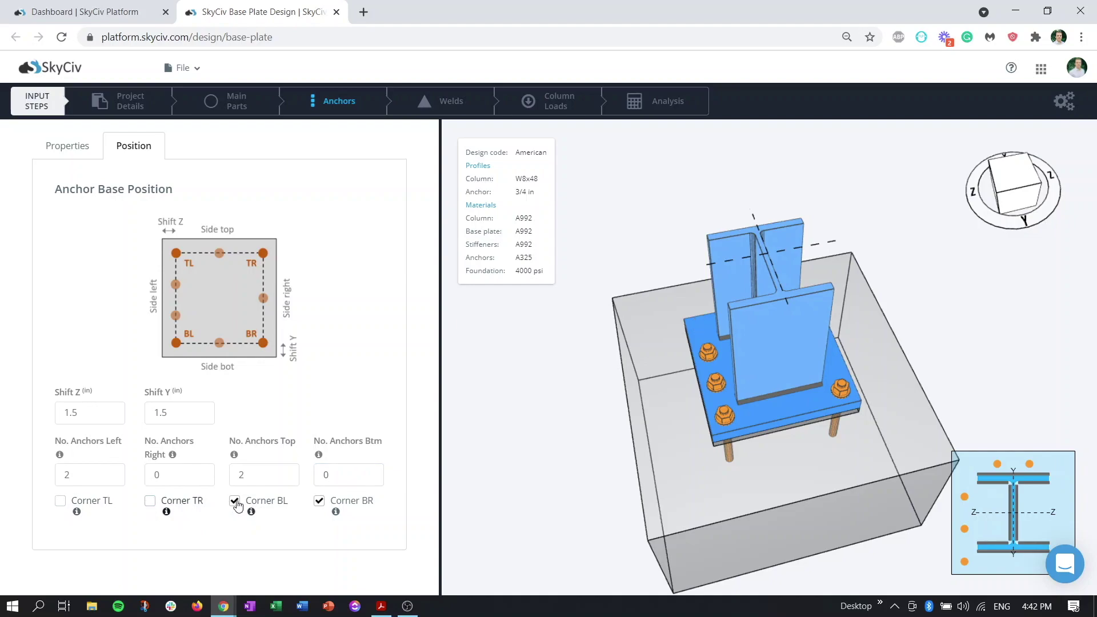
{"action": "left_click_drag", "start_coordinate": [811, 394], "coordinate": [722, 451]}
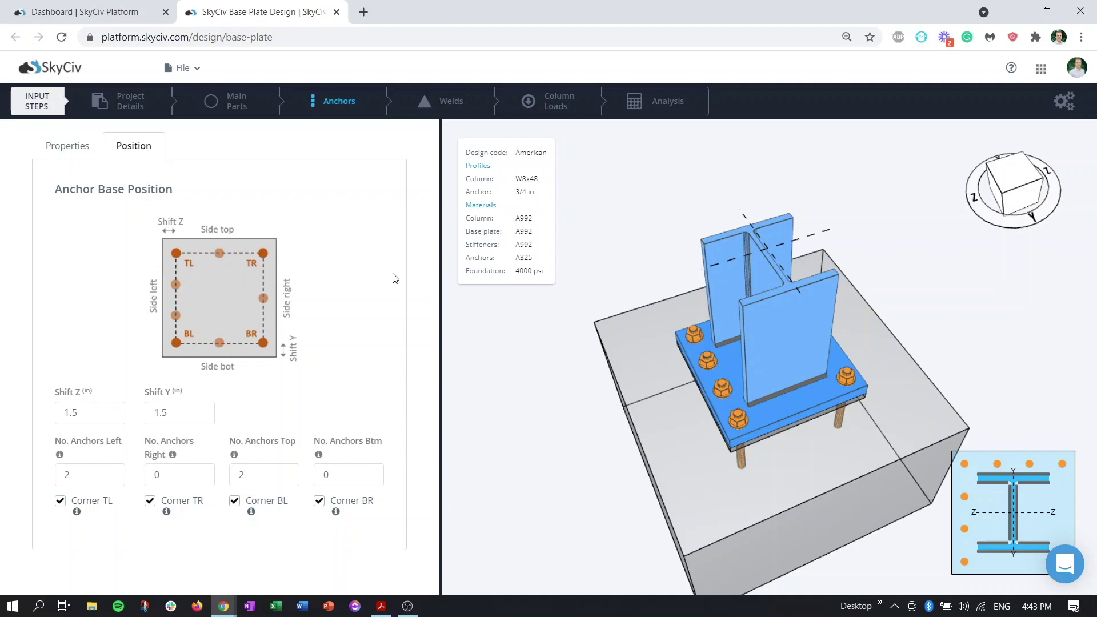
- Examine the column-to-base weld material and weld details, viewing the welds up close on the model
{"action": "left_click", "coordinate": [398, 106]}
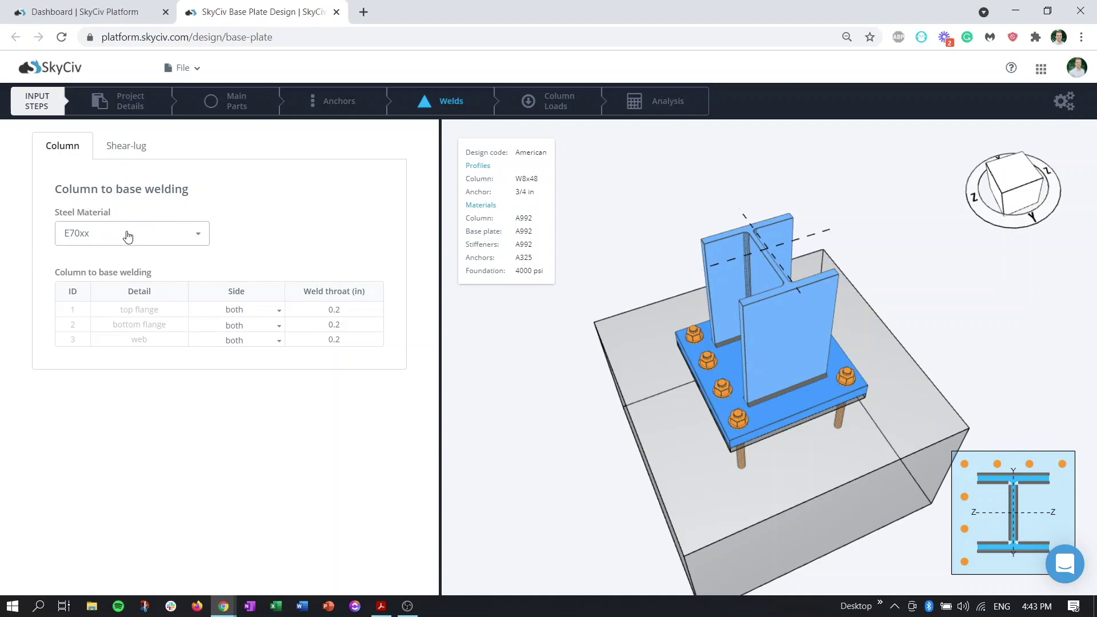
{"action": "left_click", "coordinate": [91, 242]}
{"action": "left_click", "coordinate": [91, 241]}
{"action": "double_click", "coordinate": [160, 323]}
{"action": "left_click", "coordinate": [157, 333]}
{"action": "left_click_drag", "start_coordinate": [687, 410], "coordinate": [750, 346]}
{"action": "scroll", "coordinate": [723, 365], "scroll_direction": "up", "scroll_amount": 5}
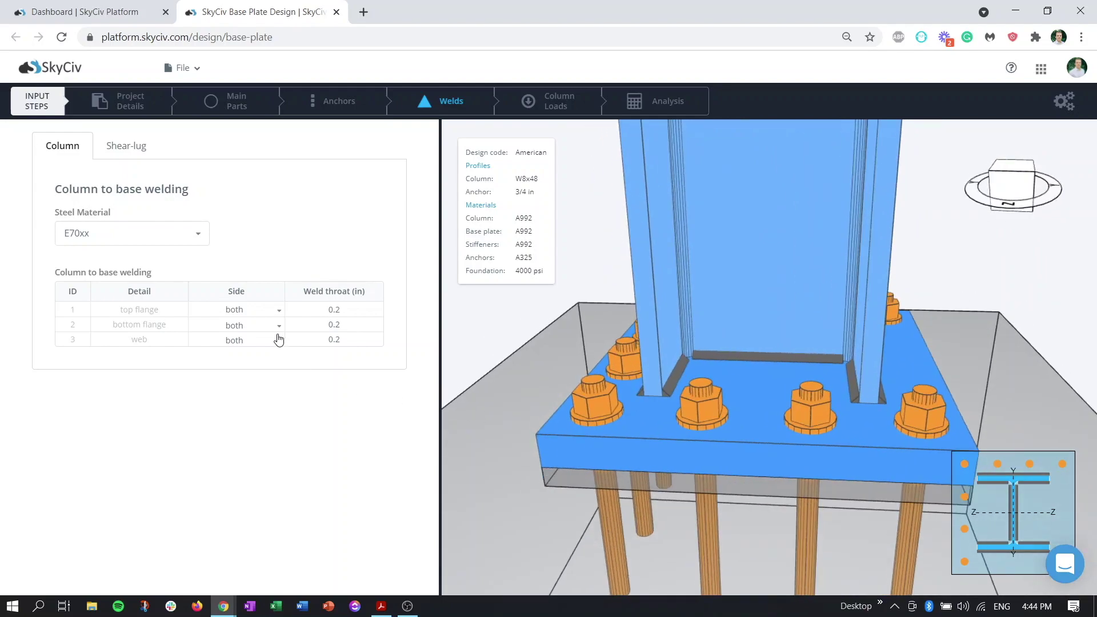
- Try a weld throat of 0.4 in for the top flange weld between column and base plate
{"action": "scroll", "coordinate": [673, 393], "scroll_direction": "up", "scroll_amount": 3}
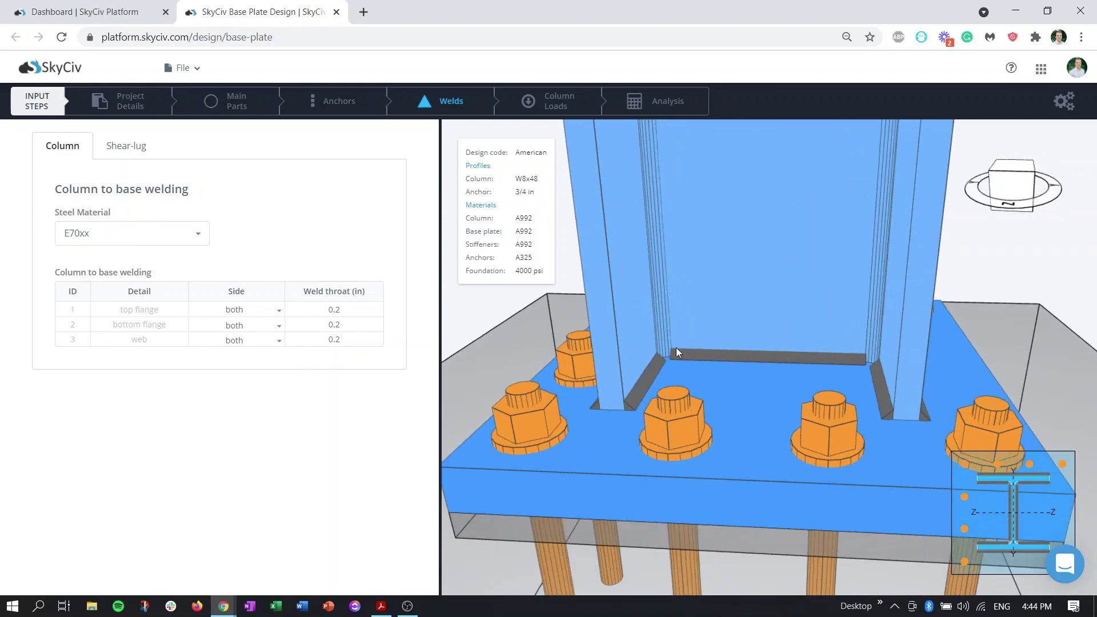
{"action": "scroll", "coordinate": [676, 347], "scroll_direction": "up", "scroll_amount": 1}
{"action": "left_click", "coordinate": [351, 312]}
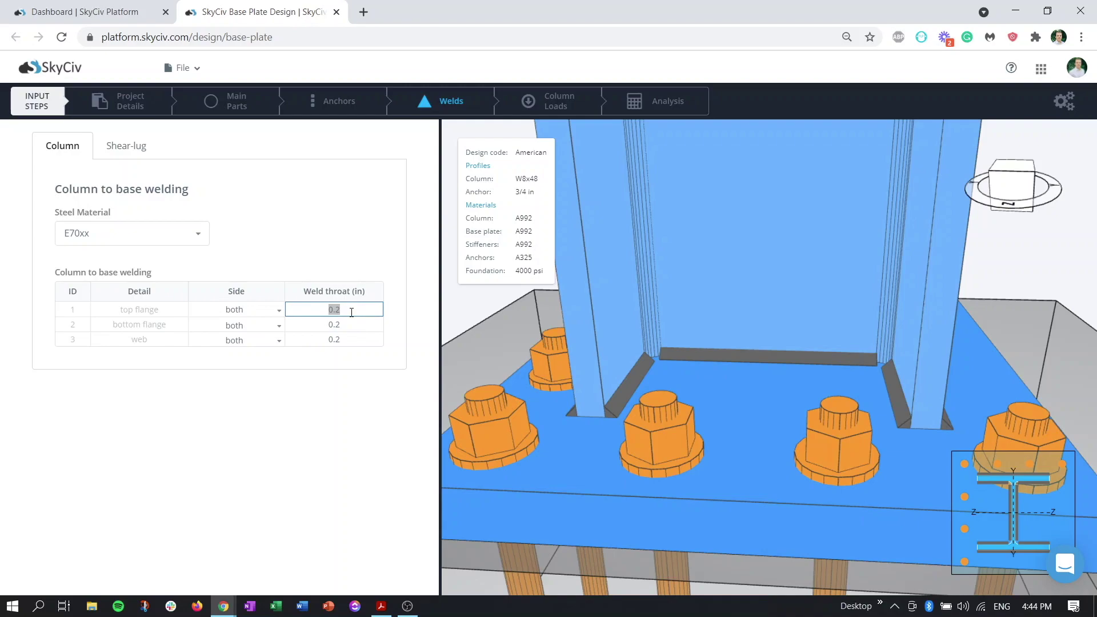
{"action": "type", "text": "0"}
{"action": "left_click", "coordinate": [357, 328]}
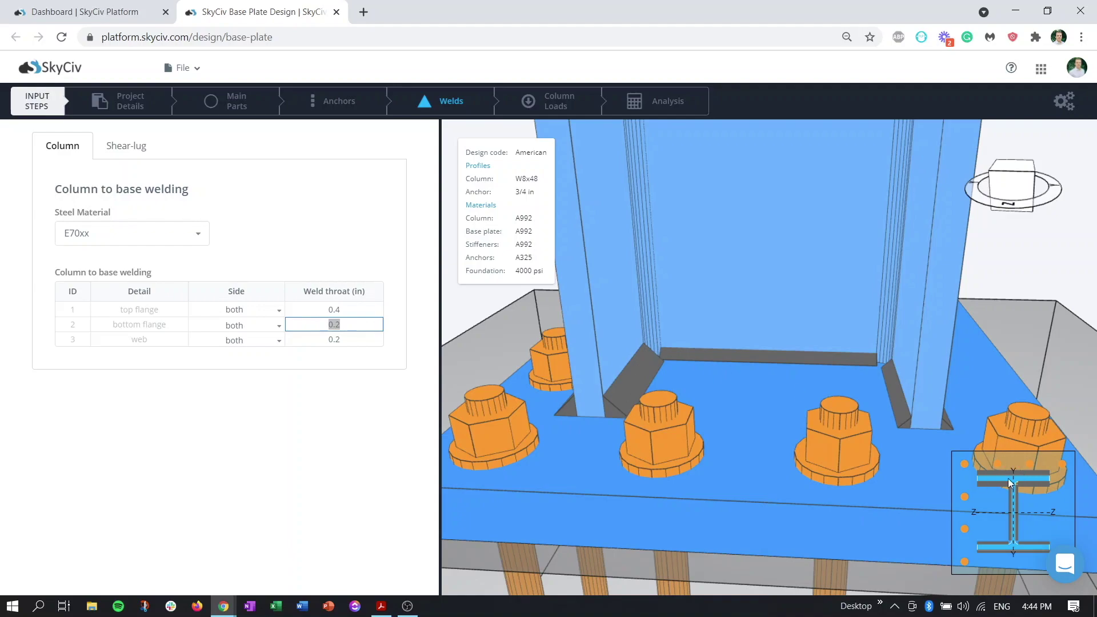
{"action": "key", "text": "ctrl+z"}
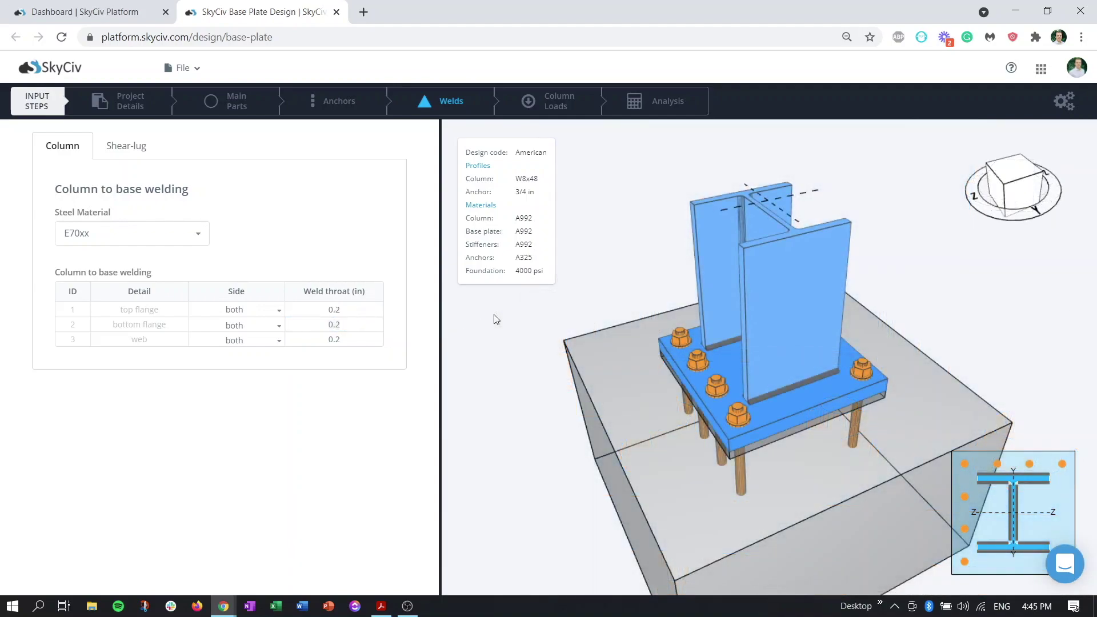
- Open the column loads and examine the load type options for load case 3 and its loads on the model
{"action": "left_click", "coordinate": [543, 104]}
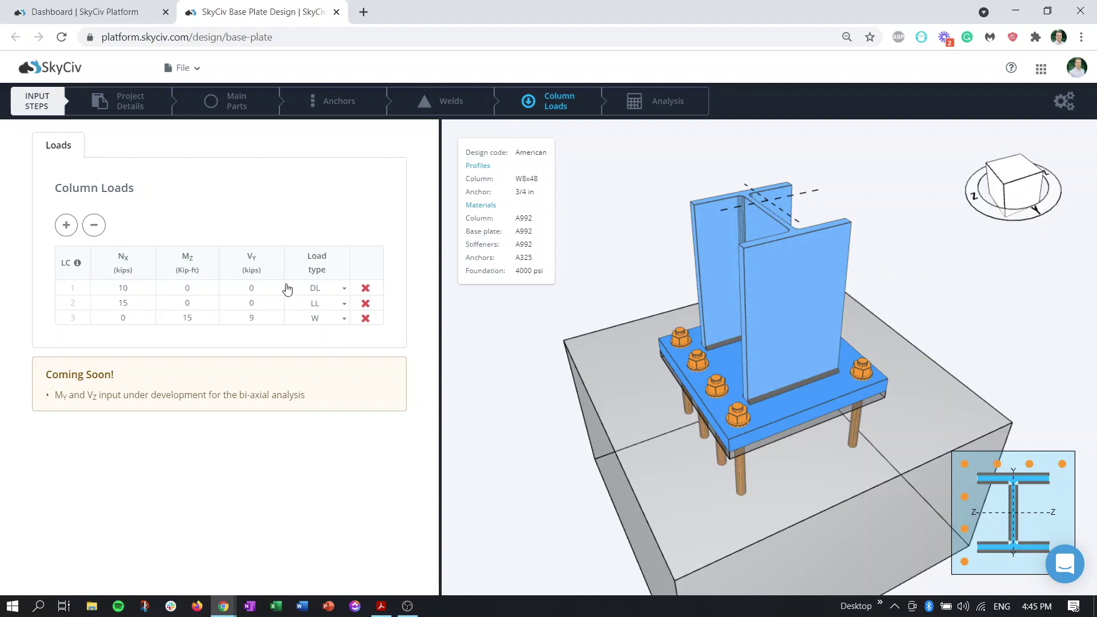
{"action": "left_click", "coordinate": [329, 323]}
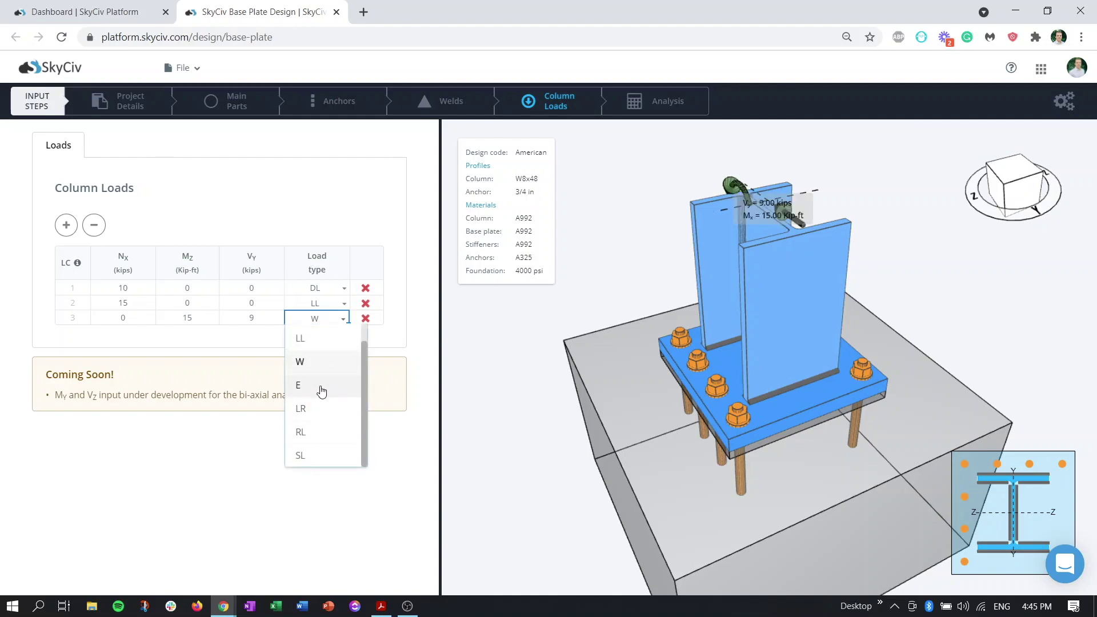
{"action": "left_click", "coordinate": [257, 362]}
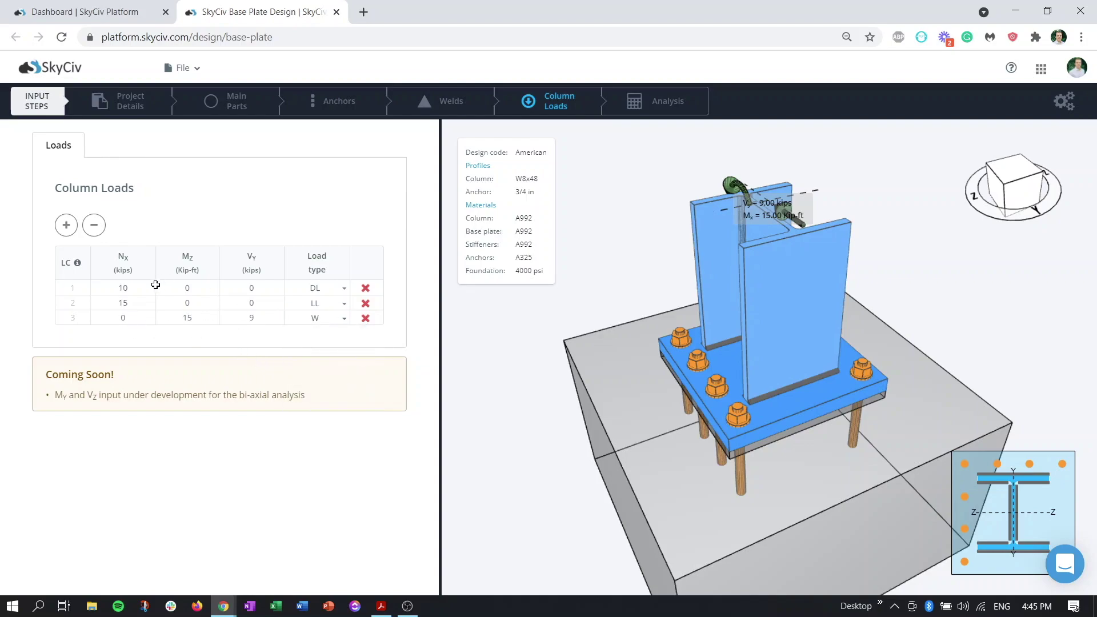
{"action": "left_click_drag", "start_coordinate": [763, 274], "coordinate": [819, 273]}
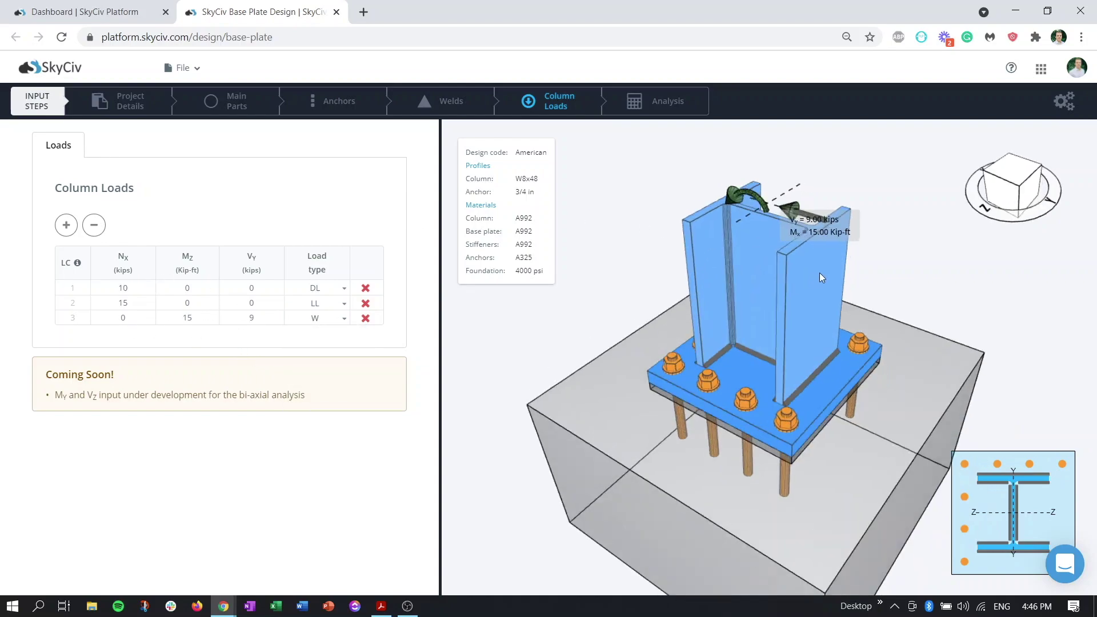
- Examine how the axial loads of cases 1 and 2 and the moment and shear of case 3 act on the column
{"action": "left_click", "coordinate": [117, 289]}
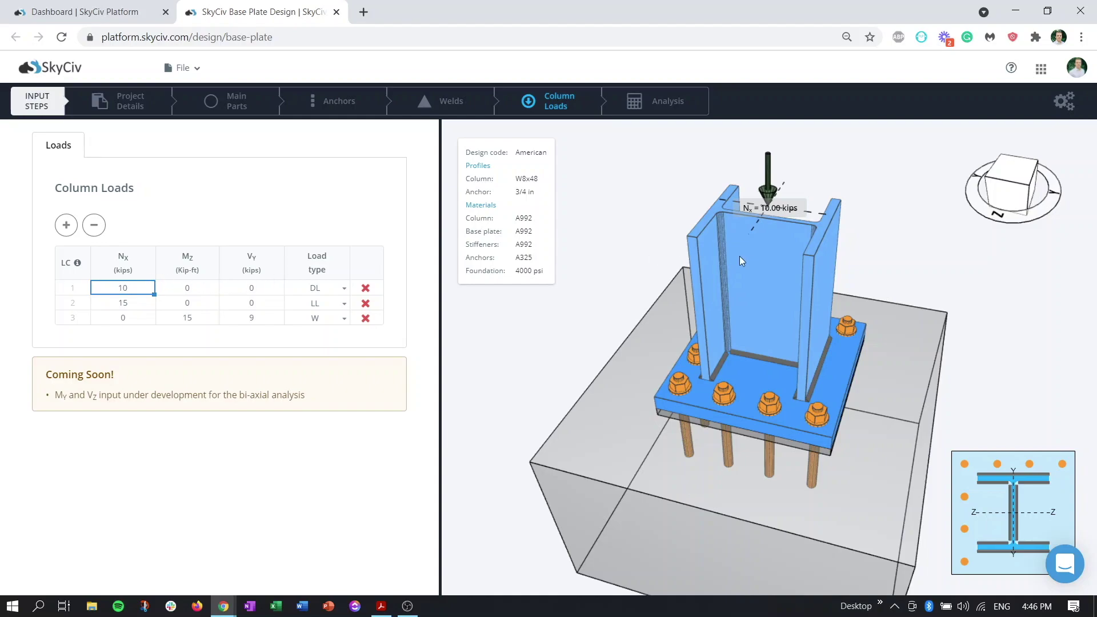
{"action": "left_click_drag", "start_coordinate": [740, 257], "coordinate": [767, 241]}
{"action": "scroll", "coordinate": [777, 228], "scroll_direction": "up", "scroll_amount": 2}
{"action": "scroll", "coordinate": [657, 268], "scroll_direction": "down", "scroll_amount": 2}
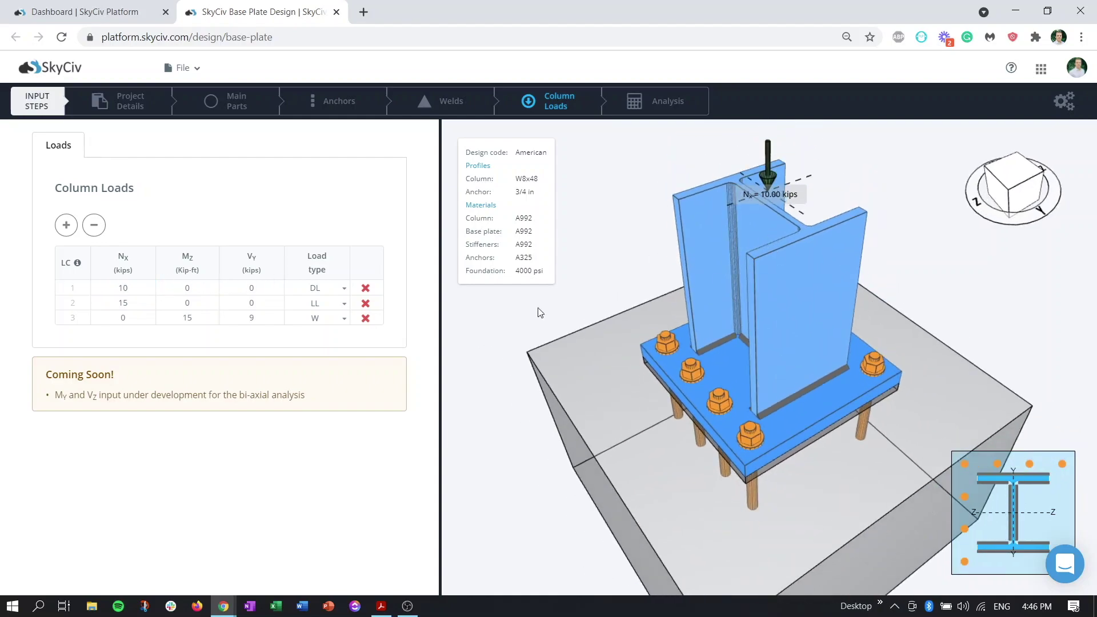
{"action": "left_click_drag", "start_coordinate": [818, 248], "coordinate": [763, 214]}
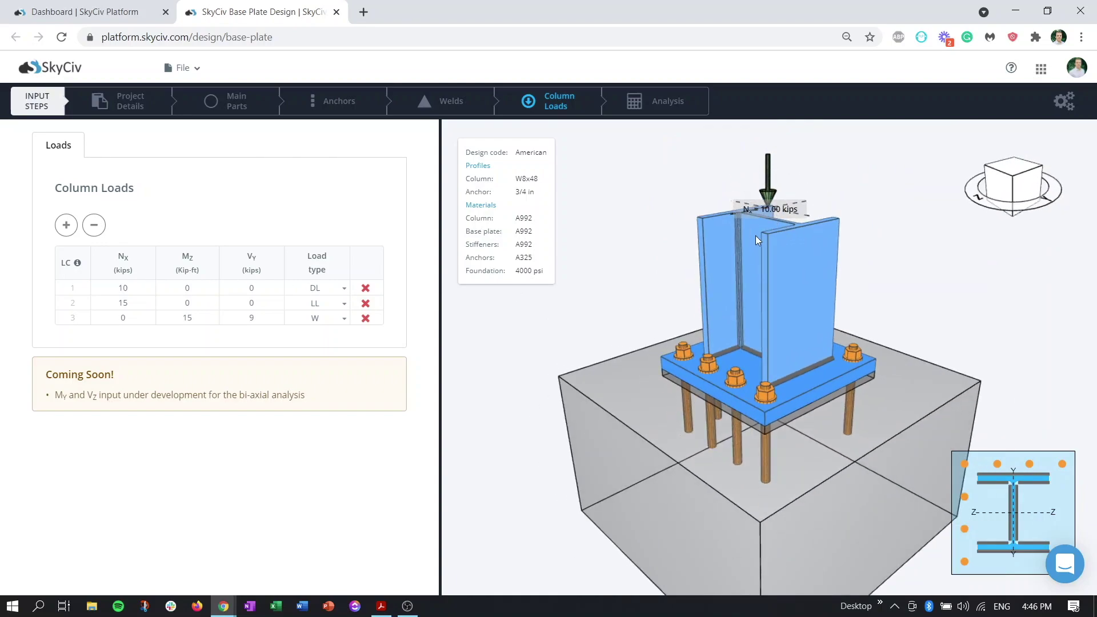
{"action": "left_click", "coordinate": [126, 304]}
{"action": "left_click", "coordinate": [192, 316]}
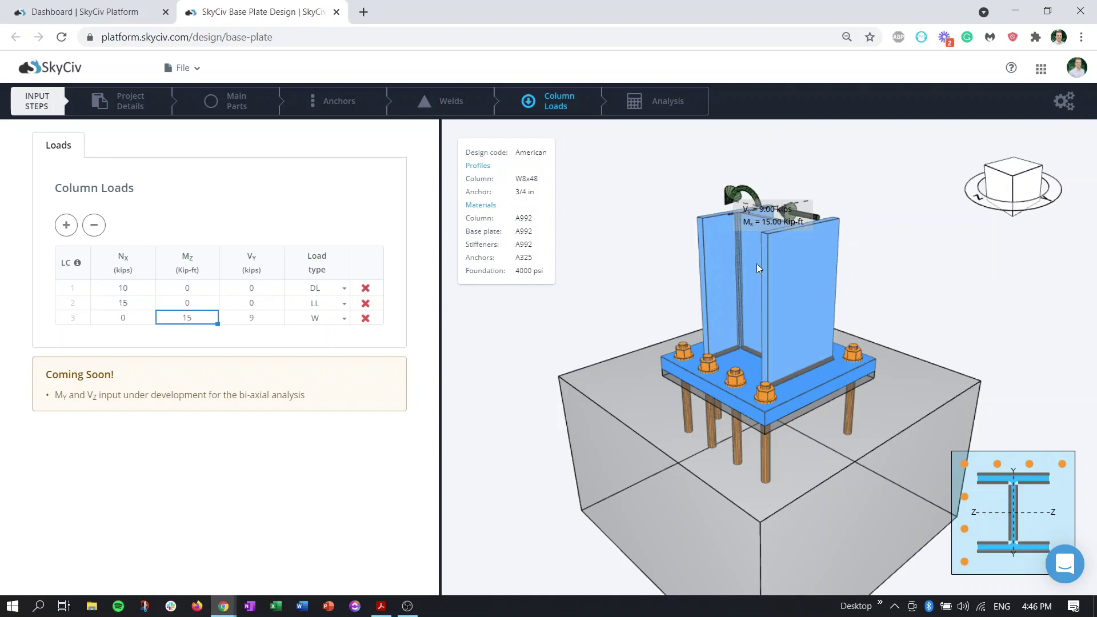
{"action": "left_click_drag", "start_coordinate": [757, 267], "coordinate": [749, 214]}
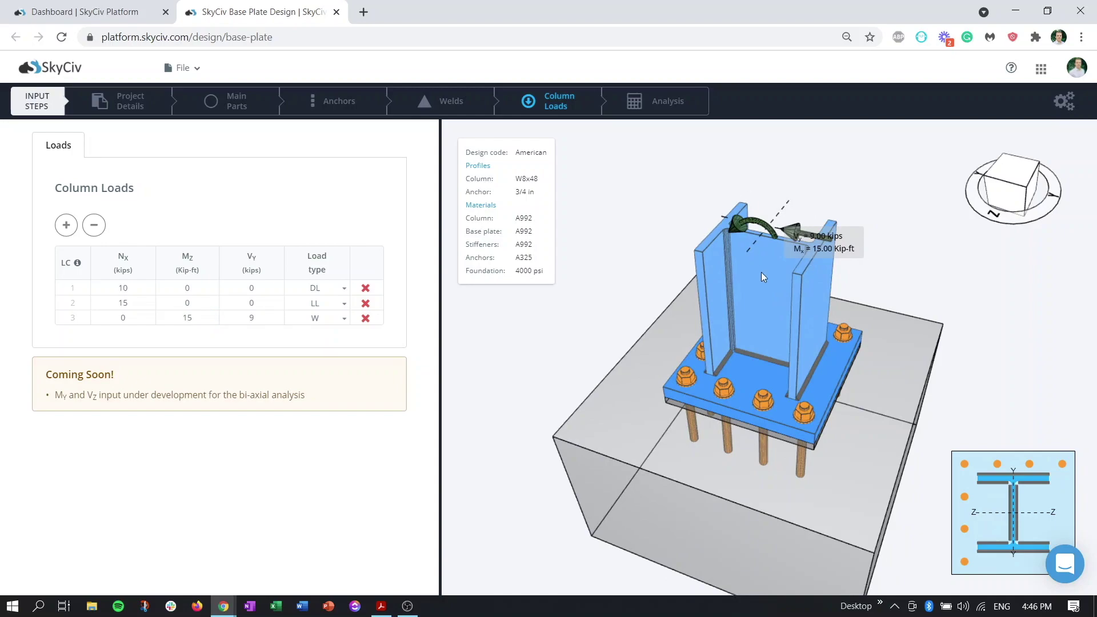
- Compare the Nx, Mz and Vy entries of the three load cases against the loads drawn on the model
{"action": "left_click", "coordinate": [123, 303]}
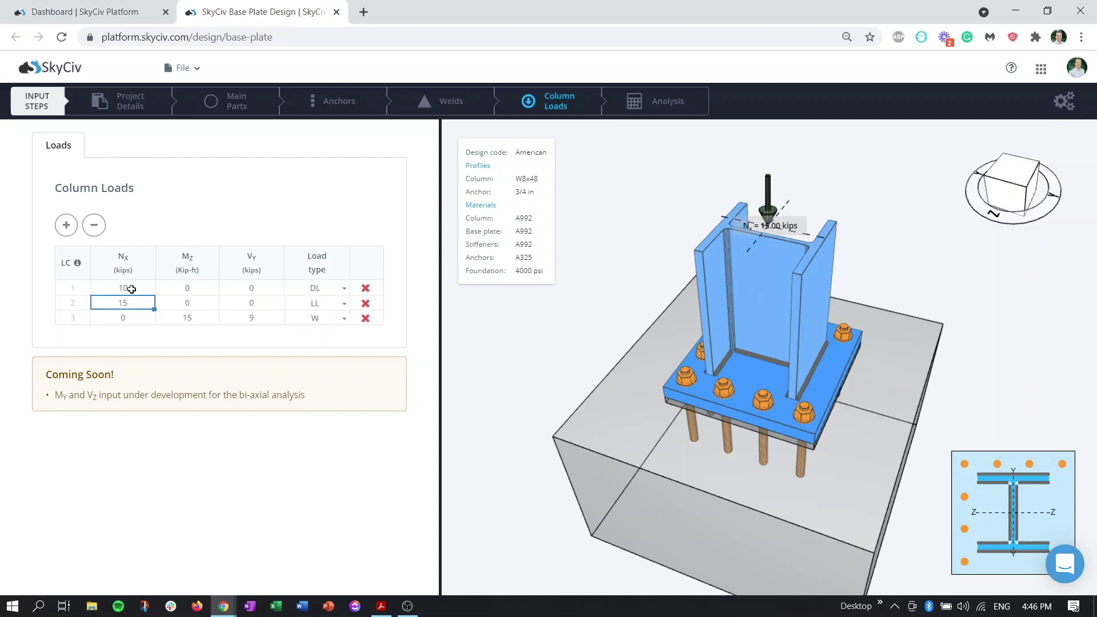
{"action": "left_click", "coordinate": [123, 288]}
{"action": "left_click", "coordinate": [186, 317]}
{"action": "left_click", "coordinate": [183, 303]}
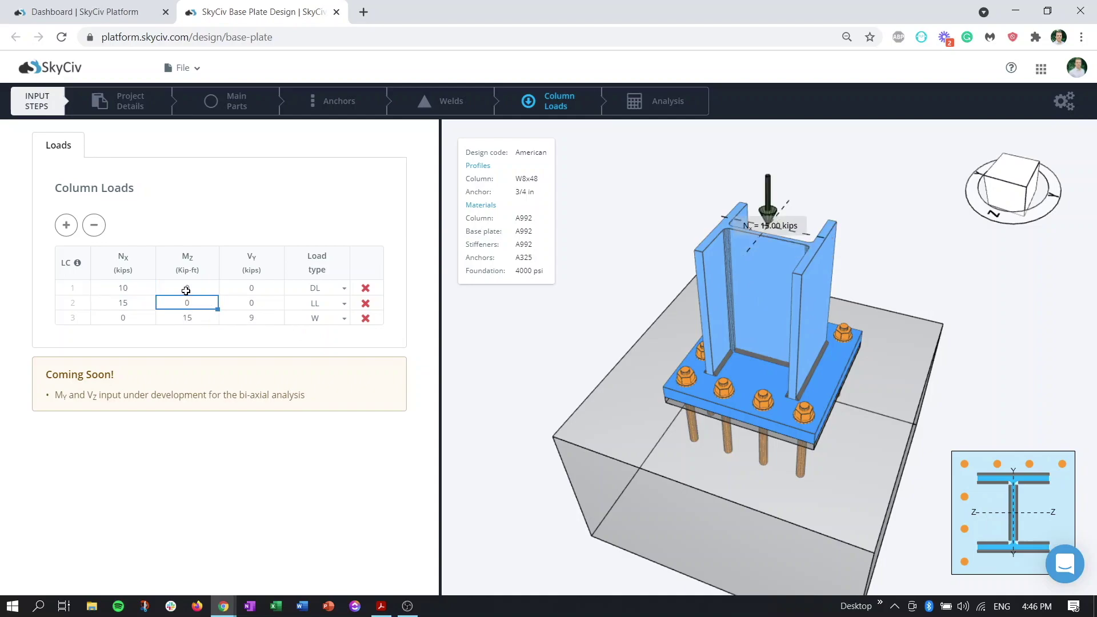
{"action": "left_click", "coordinate": [183, 288]}
{"action": "left_click", "coordinate": [185, 303]}
{"action": "left_click", "coordinate": [213, 316]}
{"action": "left_click", "coordinate": [252, 318]}
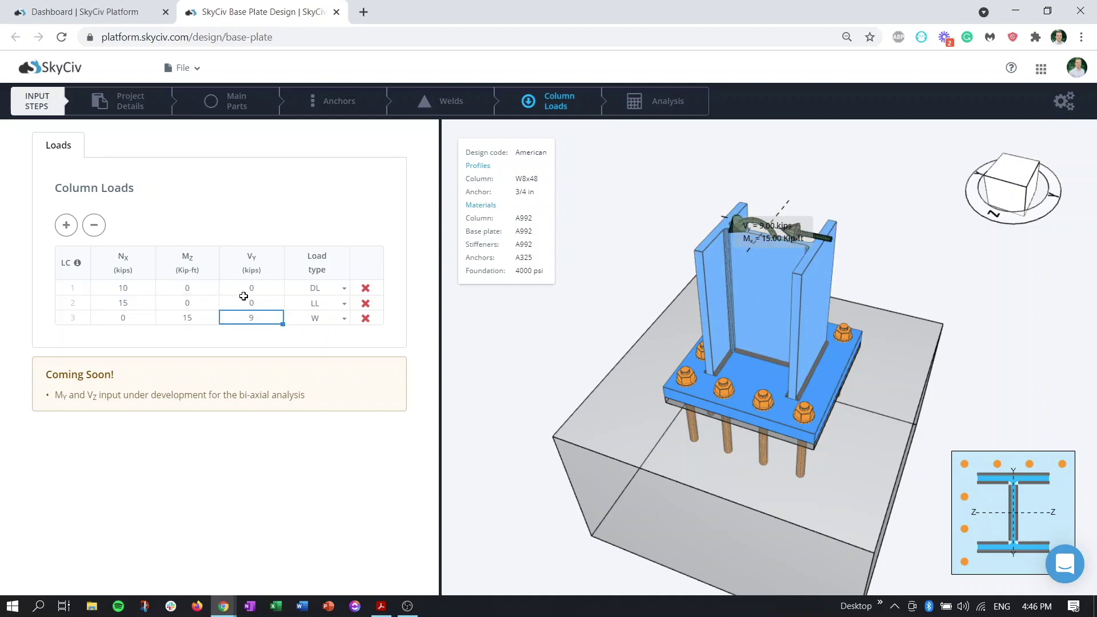
{"action": "left_click", "coordinate": [245, 303]}
{"action": "left_click", "coordinate": [244, 290]}
{"action": "left_click", "coordinate": [254, 320]}
- Run the base plate analysis and examine the strength, breakout, pullout, side face and pryout ratios of the anchor checks
{"action": "left_click", "coordinate": [631, 102]}
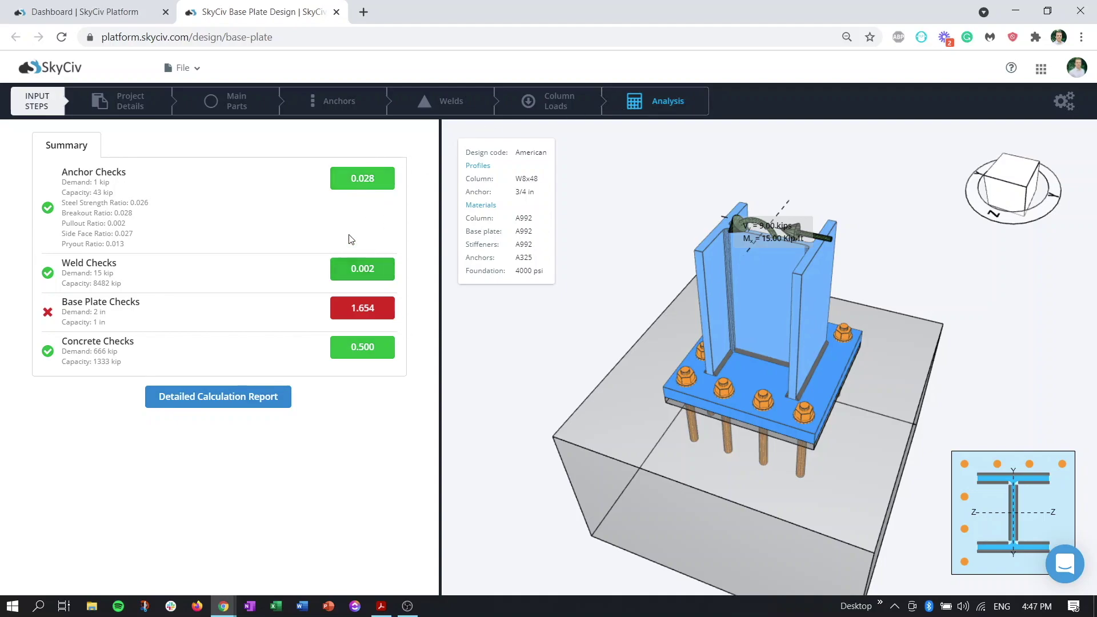
{"action": "left_click_drag", "start_coordinate": [131, 249], "coordinate": [61, 180]}
{"action": "left_click", "coordinate": [116, 202]}
{"action": "left_click_drag", "start_coordinate": [131, 247], "coordinate": [62, 181]}
{"action": "left_click", "coordinate": [107, 202]}
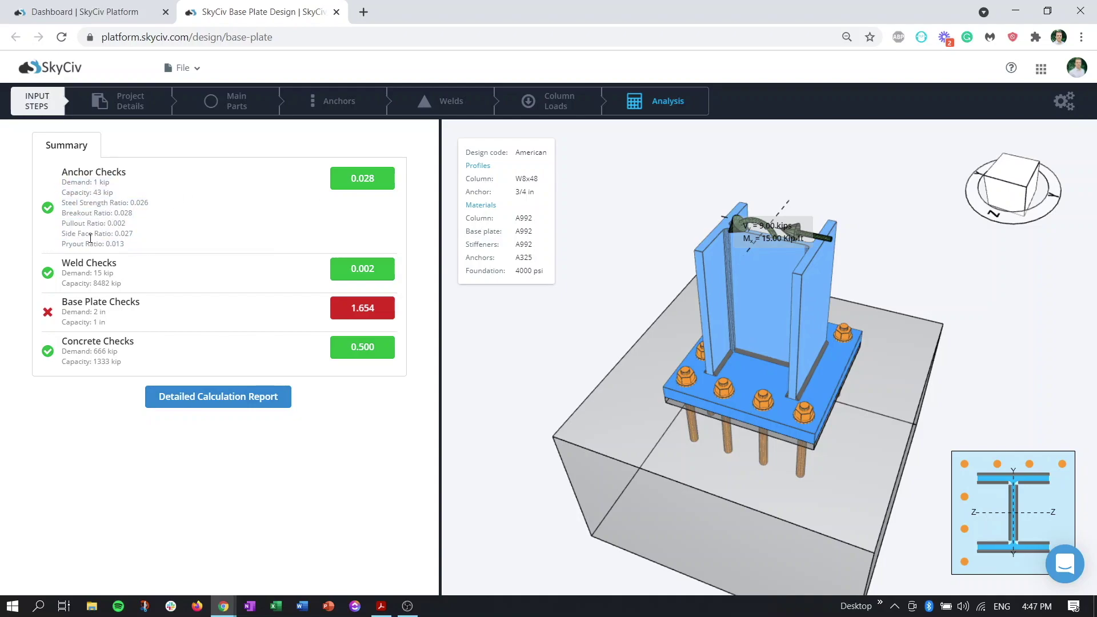
{"action": "left_click_drag", "start_coordinate": [124, 247], "coordinate": [50, 220]}
{"action": "left_click", "coordinate": [60, 210]}
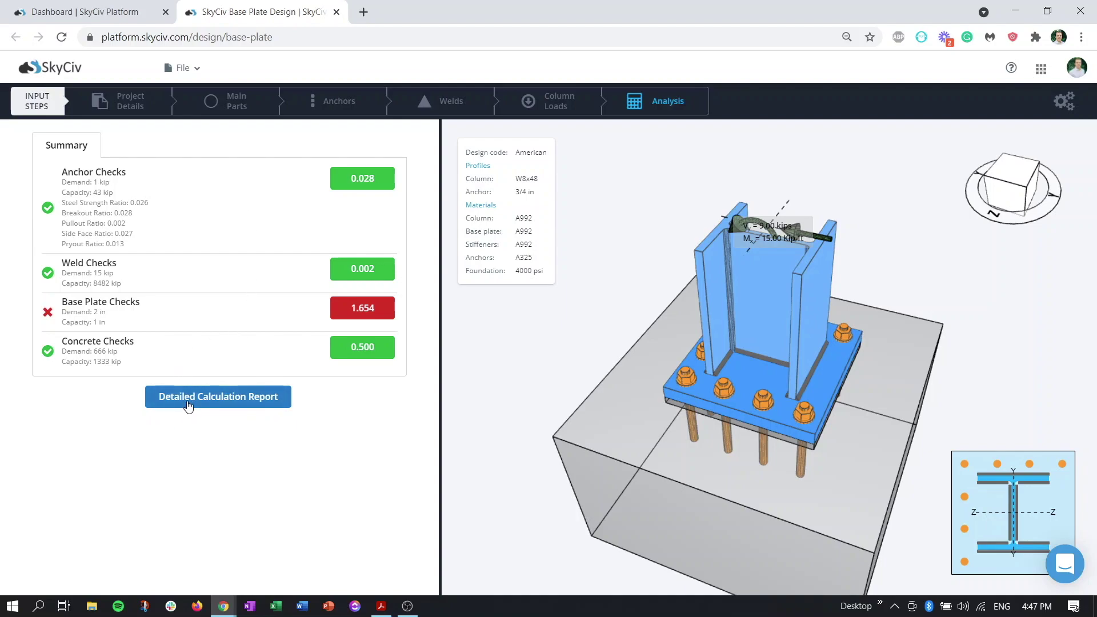
- Open the detailed calculation report and review its design information, input data, factored load tables and dimension notations
{"action": "left_click", "coordinate": [223, 399]}
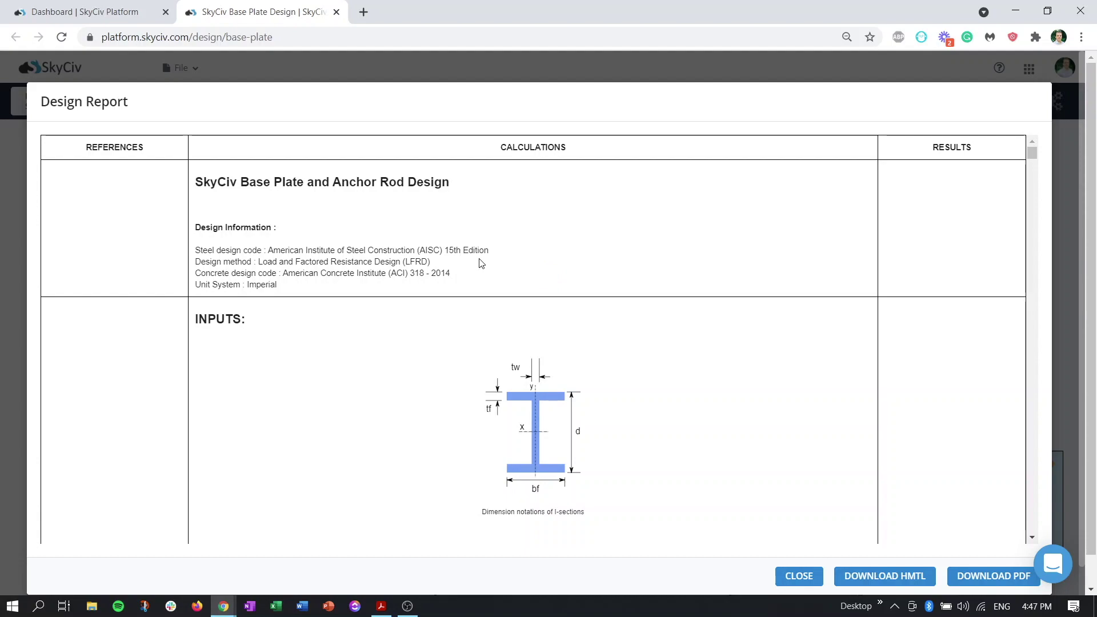
{"action": "scroll", "coordinate": [482, 258], "scroll_direction": "down", "scroll_amount": 6}
{"action": "scroll", "coordinate": [558, 252], "scroll_direction": "up", "scroll_amount": 5}
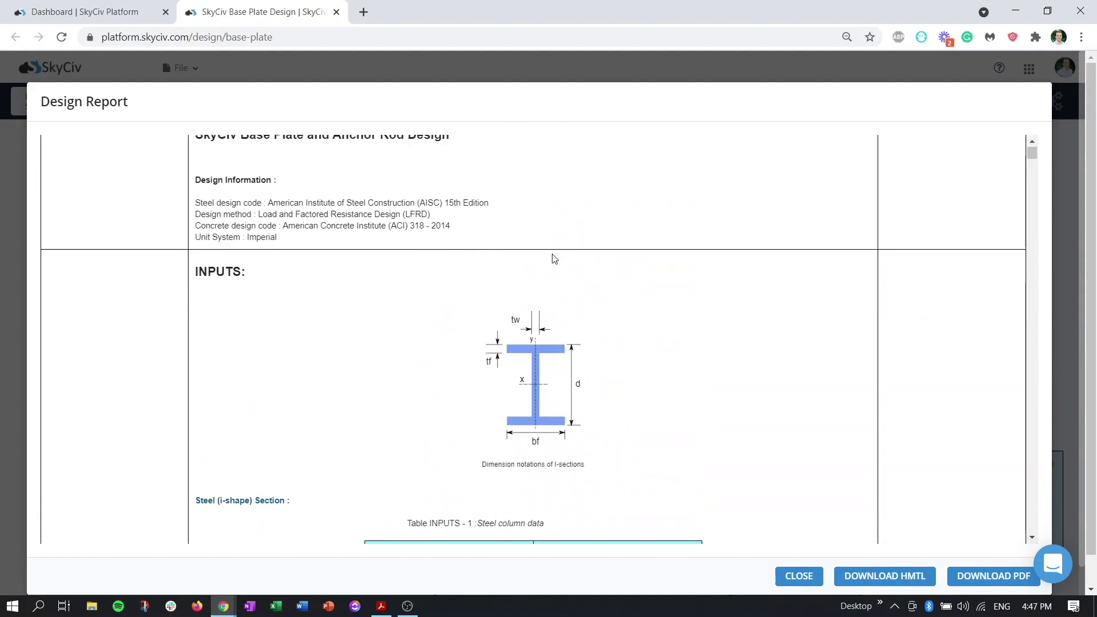
{"action": "scroll", "coordinate": [543, 258], "scroll_direction": "up", "scroll_amount": 1}
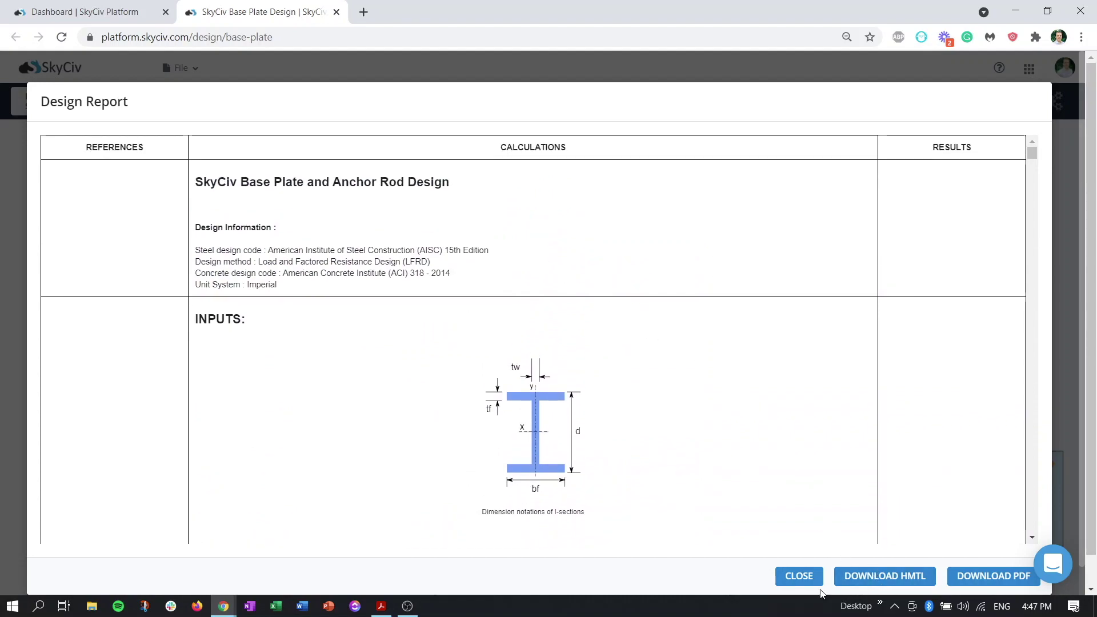
{"action": "scroll", "coordinate": [508, 274], "scroll_direction": "down", "scroll_amount": 15}
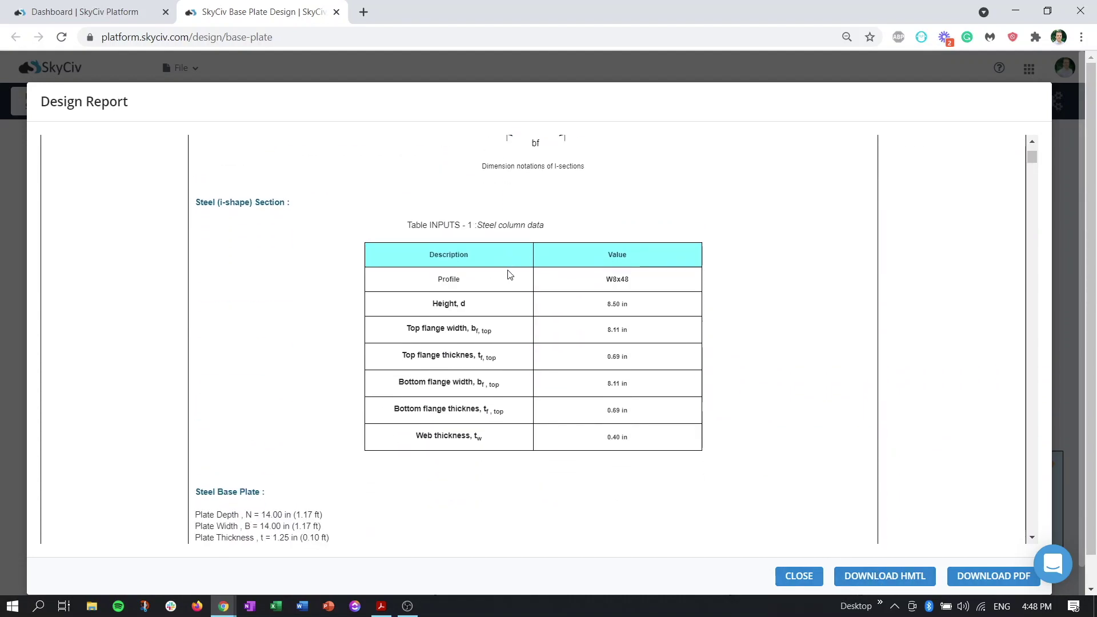
{"action": "scroll", "coordinate": [501, 273], "scroll_direction": "down", "scroll_amount": 15}
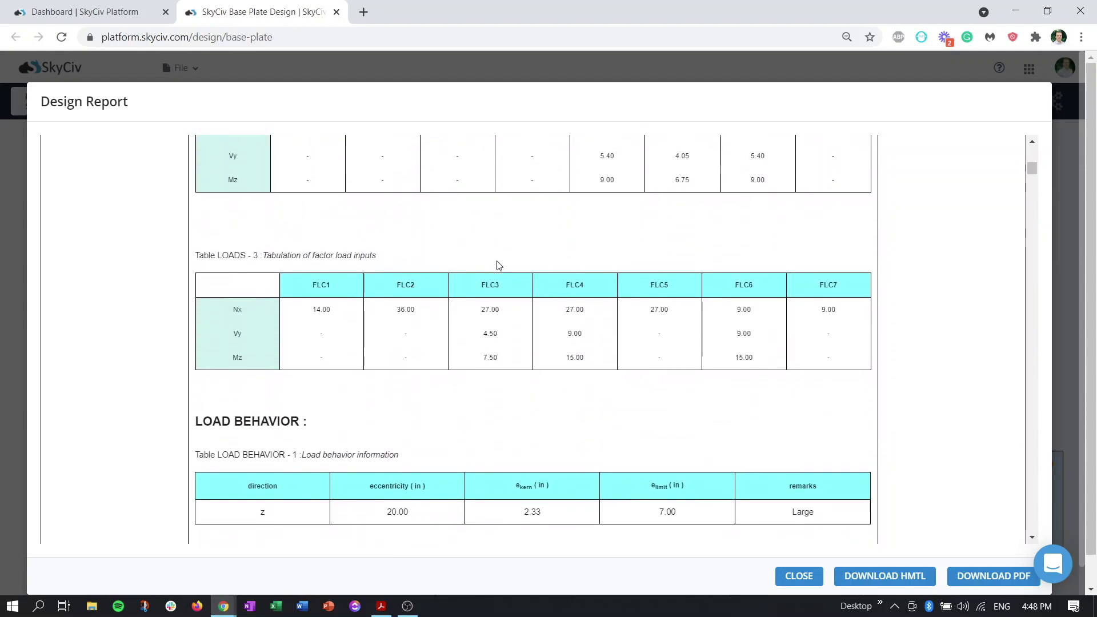
{"action": "scroll", "coordinate": [483, 279], "scroll_direction": "down", "scroll_amount": 4}
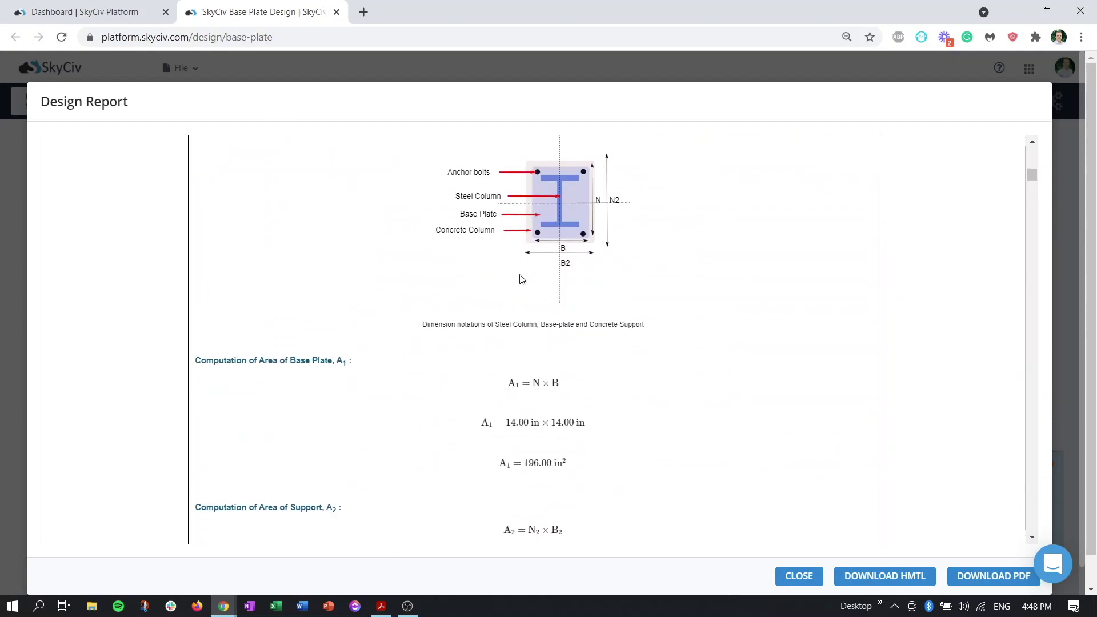
{"action": "scroll", "coordinate": [521, 279], "scroll_direction": "down", "scroll_amount": 4}
{"action": "scroll", "coordinate": [536, 269], "scroll_direction": "up", "scroll_amount": 20}
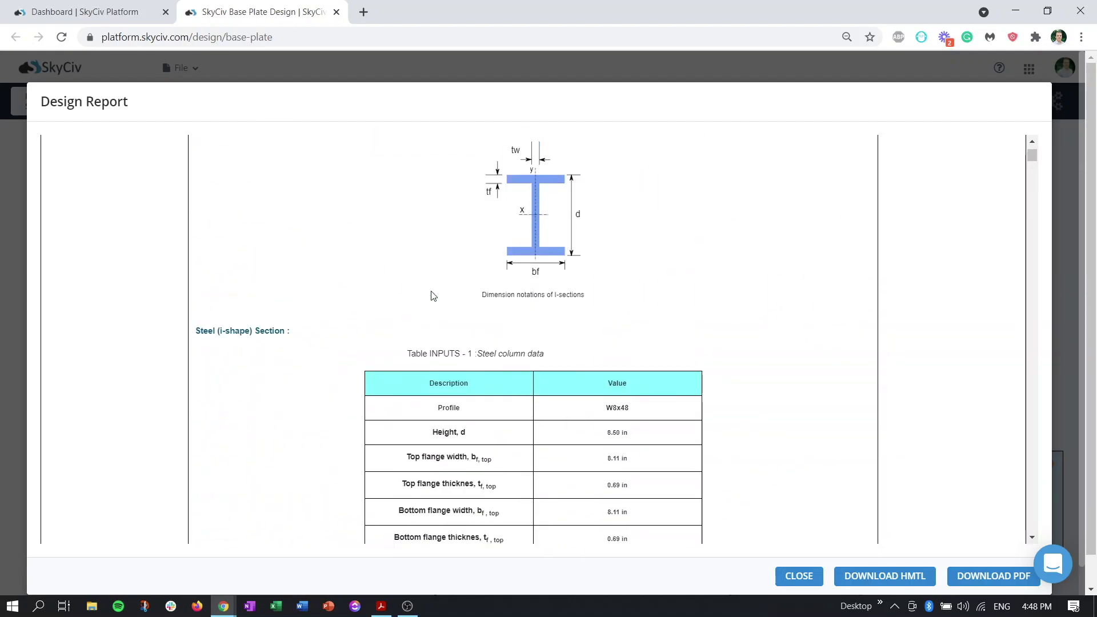
- Examine the report's plate and support area computations, concrete bearing check and base plate thickness calculations
{"action": "scroll", "coordinate": [451, 279], "scroll_direction": "down", "scroll_amount": 20}
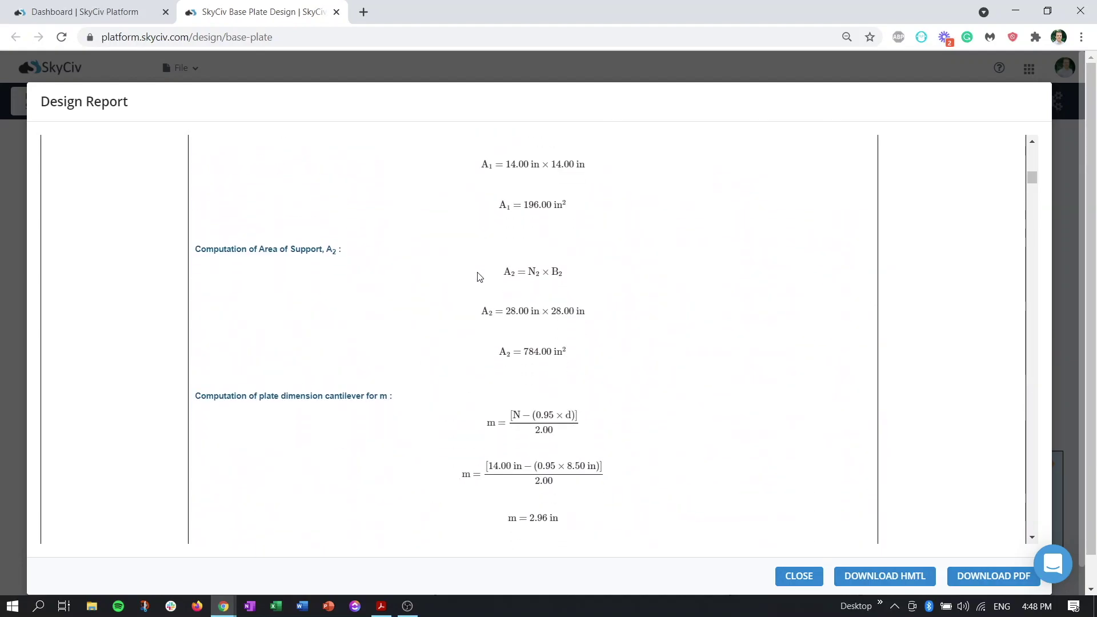
{"action": "scroll", "coordinate": [479, 278], "scroll_direction": "down", "scroll_amount": 15}
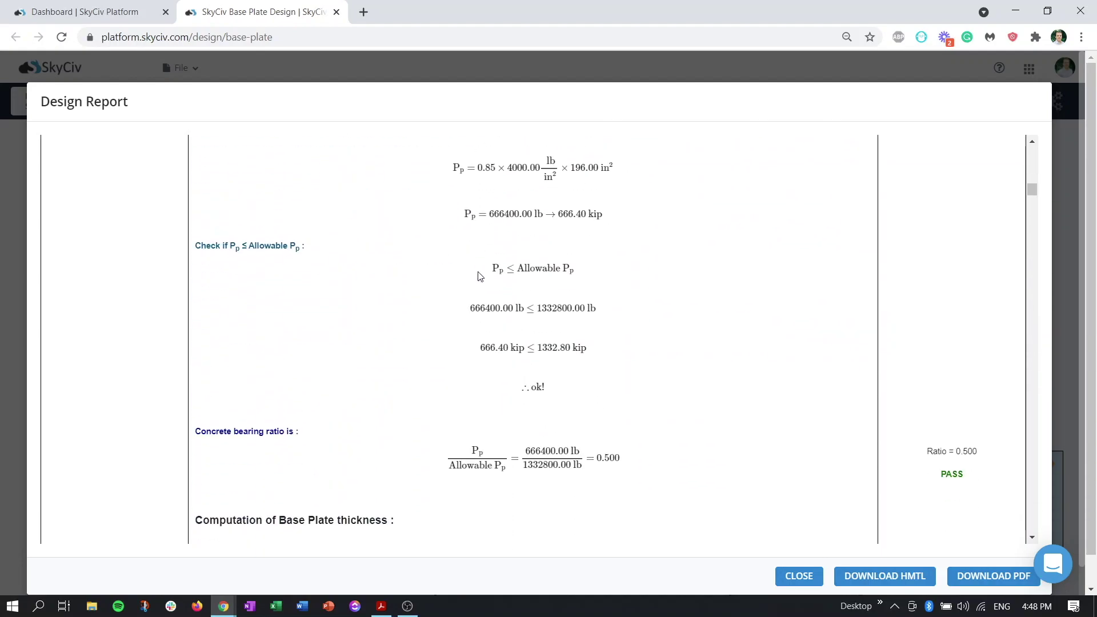
{"action": "scroll", "coordinate": [480, 276], "scroll_direction": "down", "scroll_amount": 4}
{"action": "scroll", "coordinate": [501, 282], "scroll_direction": "up", "scroll_amount": 4}
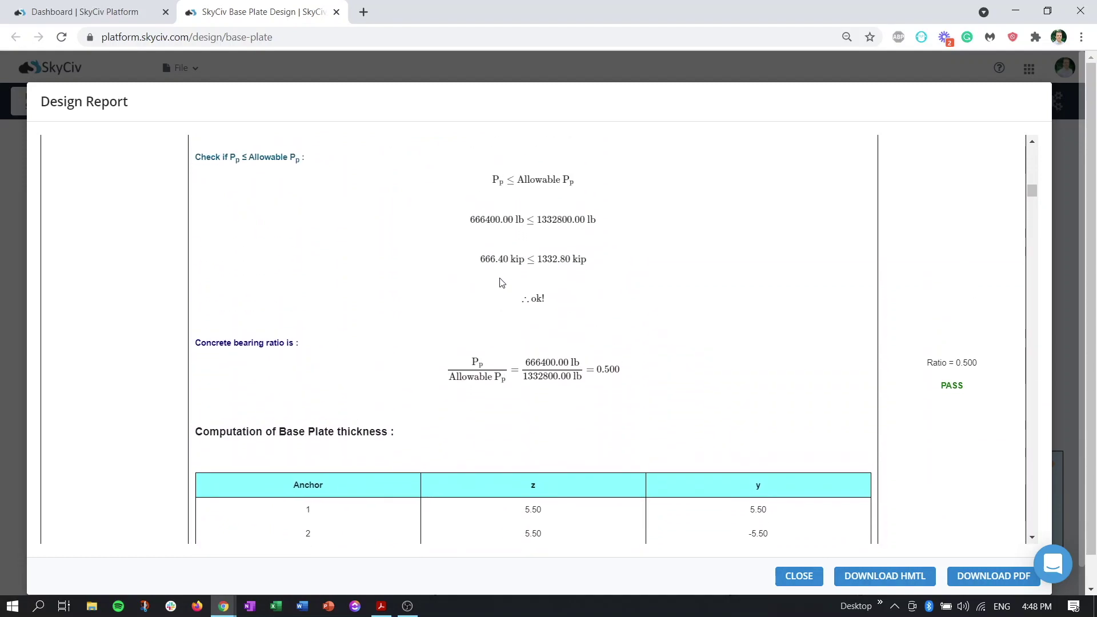
{"action": "scroll", "coordinate": [496, 282], "scroll_direction": "down", "scroll_amount": 5}
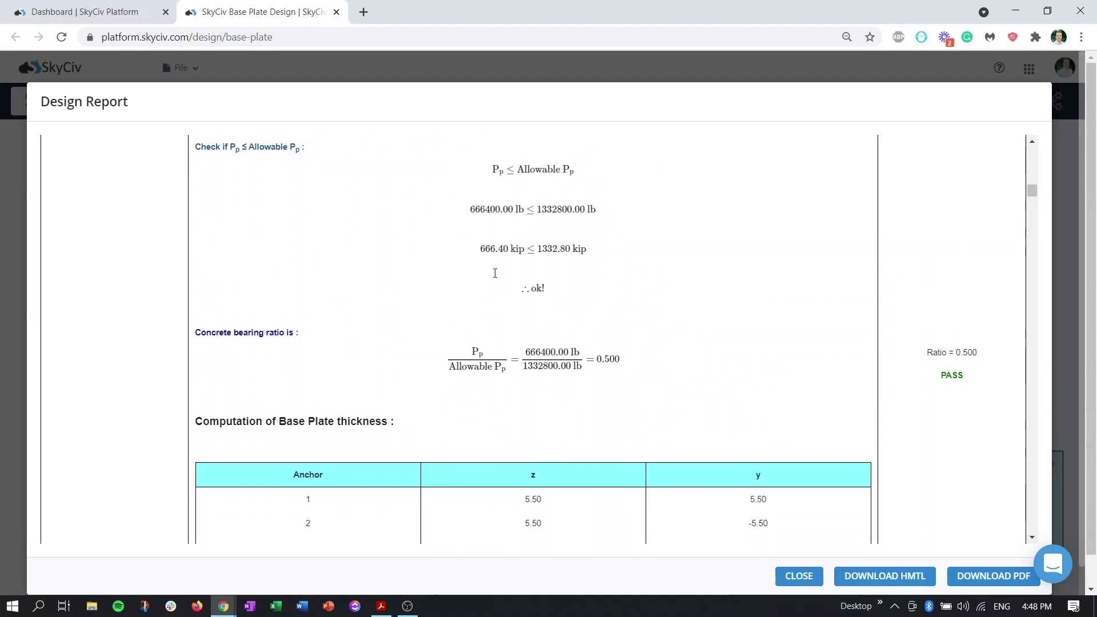
{"action": "scroll", "coordinate": [506, 262], "scroll_direction": "down", "scroll_amount": 2}
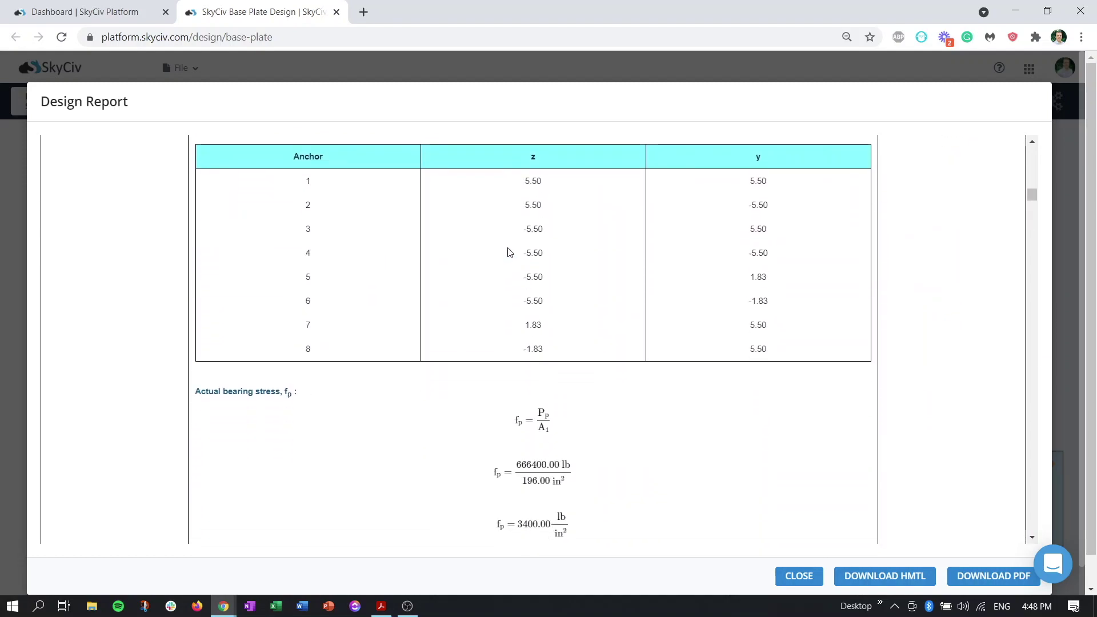
{"action": "scroll", "coordinate": [510, 253], "scroll_direction": "up", "scroll_amount": 2}
{"action": "scroll", "coordinate": [508, 251], "scroll_direction": "down", "scroll_amount": 8}
{"action": "scroll", "coordinate": [508, 251], "scroll_direction": "down", "scroll_amount": 12}
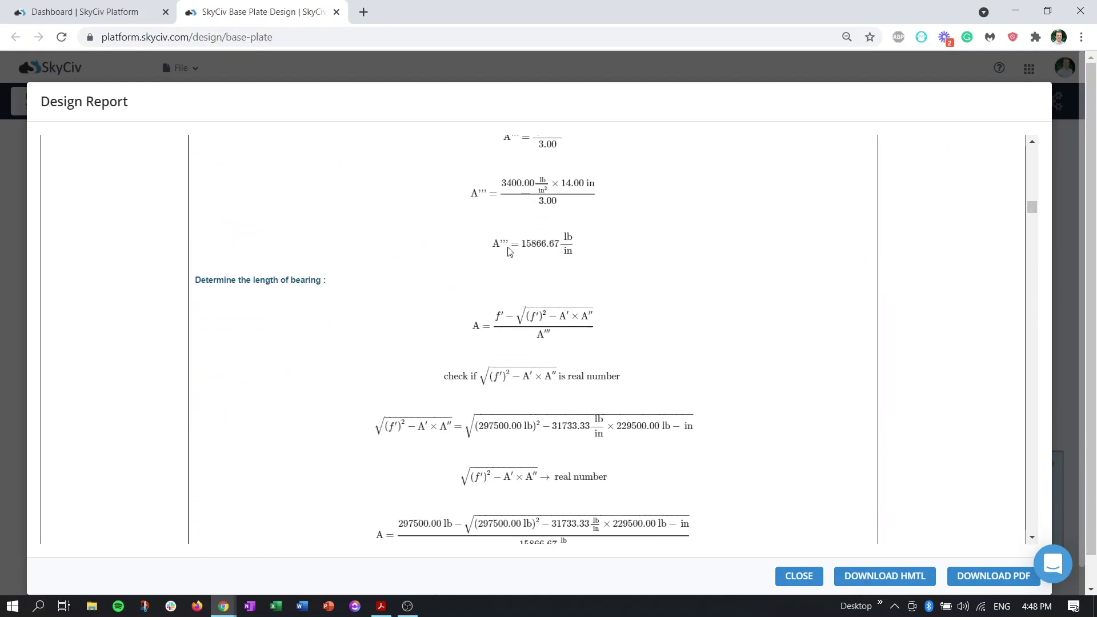
- Review the anchor pullout, steel strength and concrete breakout calculations further down the report, and close it
{"action": "left_click_drag", "start_coordinate": [1037, 216], "coordinate": [1029, 407]}
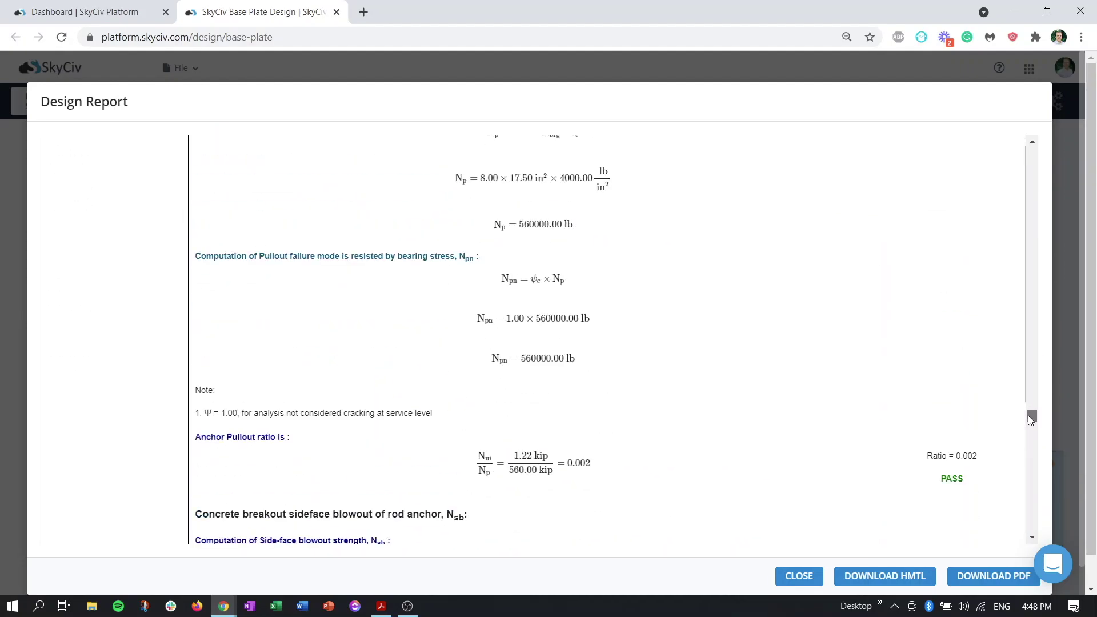
{"action": "left_click_drag", "start_coordinate": [1030, 419], "coordinate": [1031, 435]}
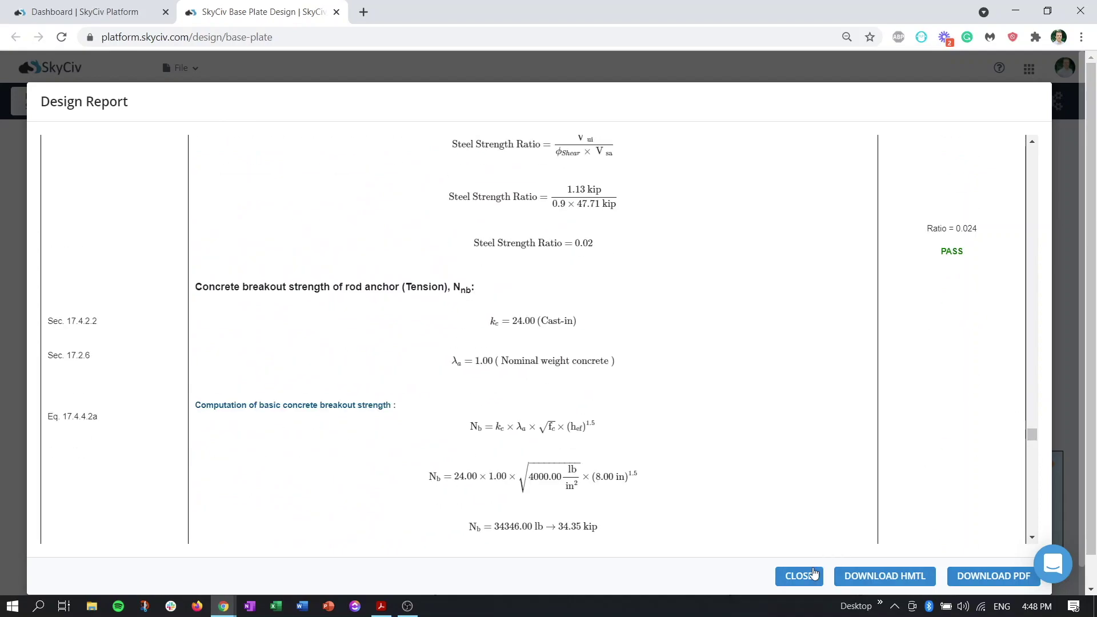
{"action": "left_click", "coordinate": [800, 576]}
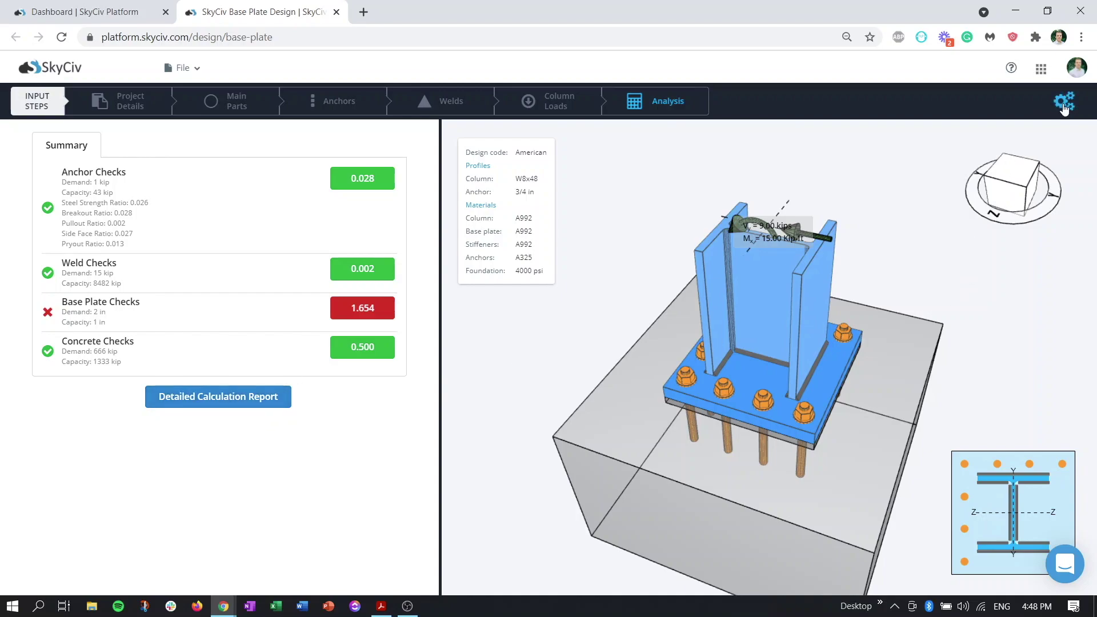
- In the analysis settings, turn off the detailed output report and exclude the concrete strength and welds strength checks from the report output
{"action": "left_click", "coordinate": [1062, 102]}
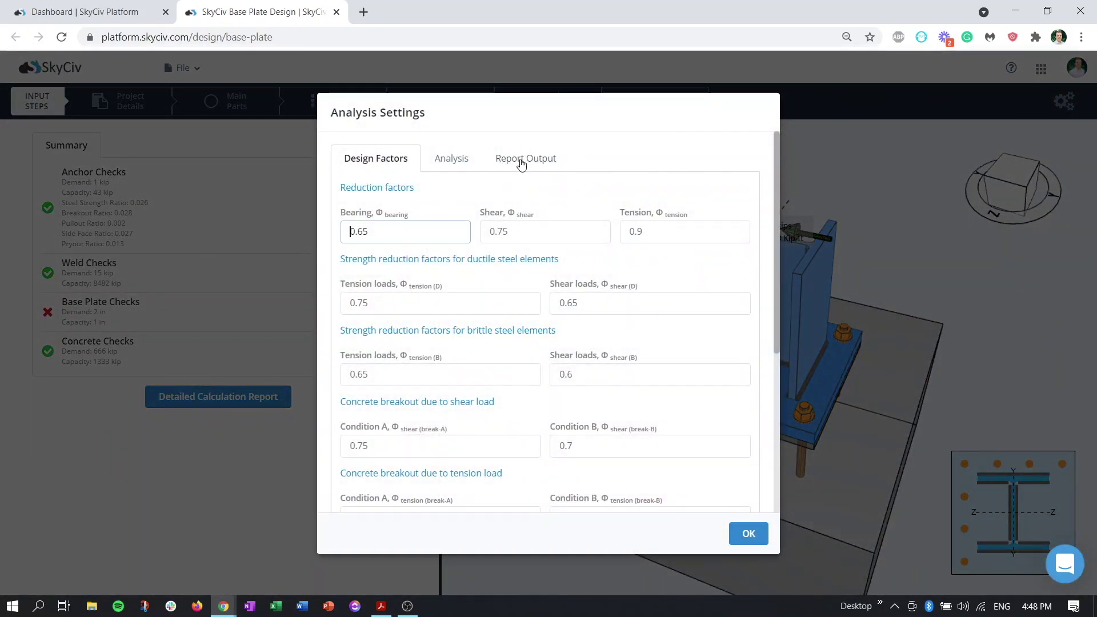
{"action": "left_click", "coordinate": [501, 160]}
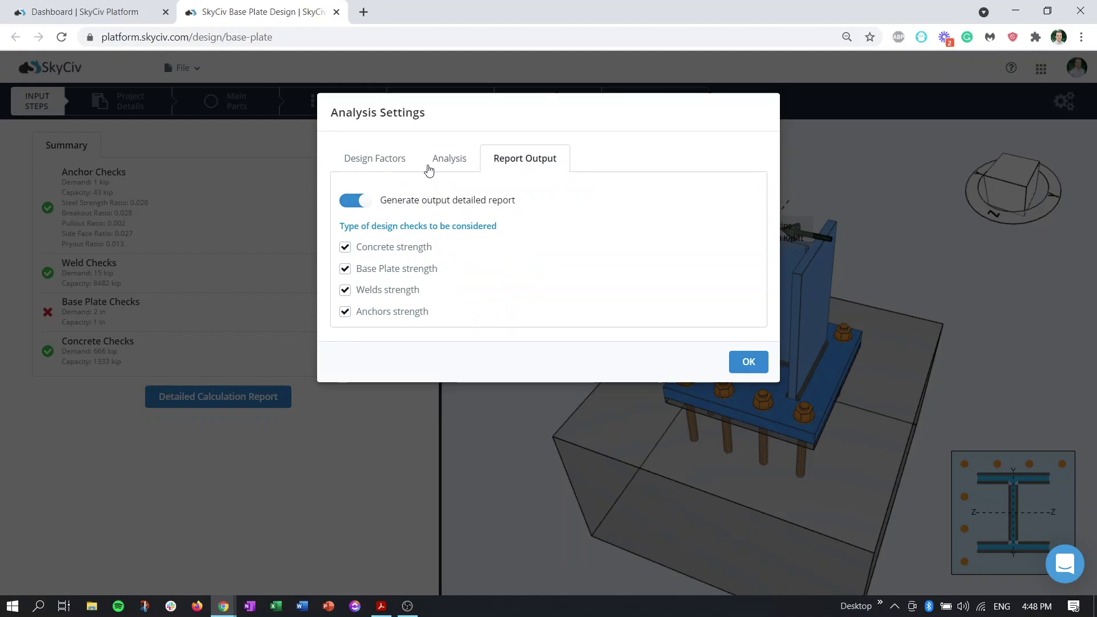
{"action": "left_click", "coordinate": [399, 206]}
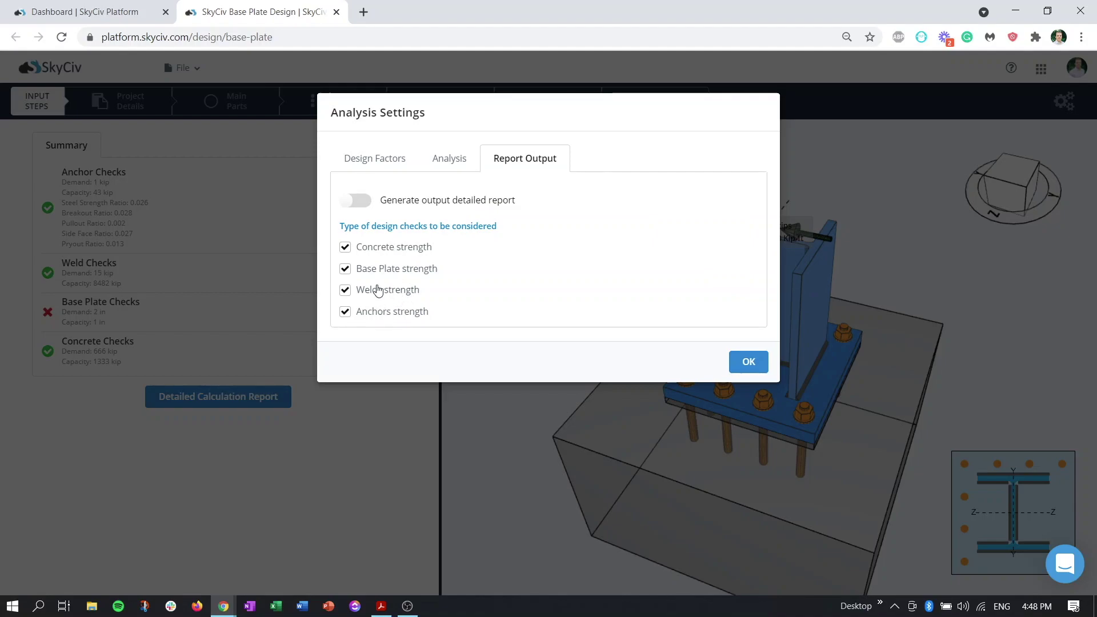
{"action": "left_click", "coordinate": [397, 204]}
{"action": "left_click", "coordinate": [400, 204]}
{"action": "left_click", "coordinate": [394, 254]}
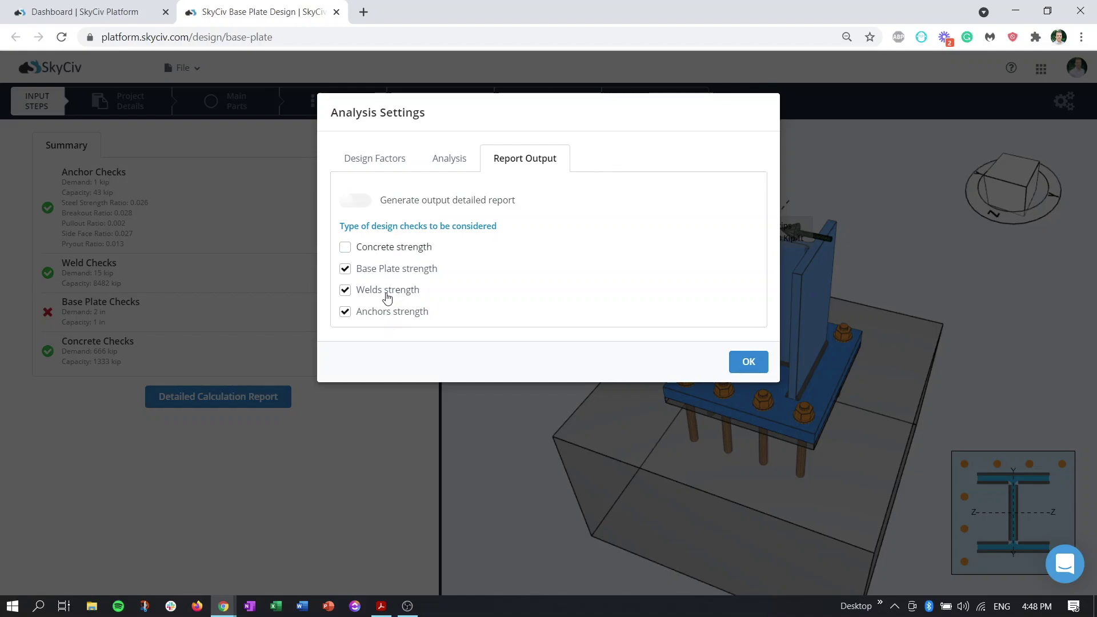
{"action": "left_click", "coordinate": [389, 293]}
{"action": "left_click", "coordinate": [739, 361]}
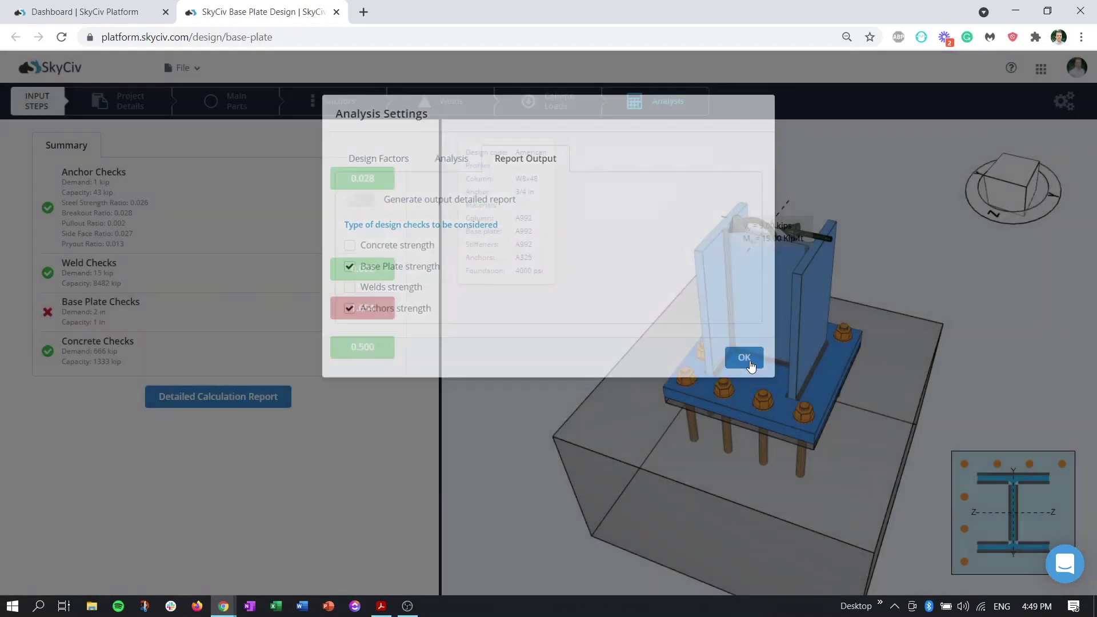
- Reopen the detailed calculation report and skim from the design information through to its final sections
{"action": "left_click", "coordinate": [239, 396]}
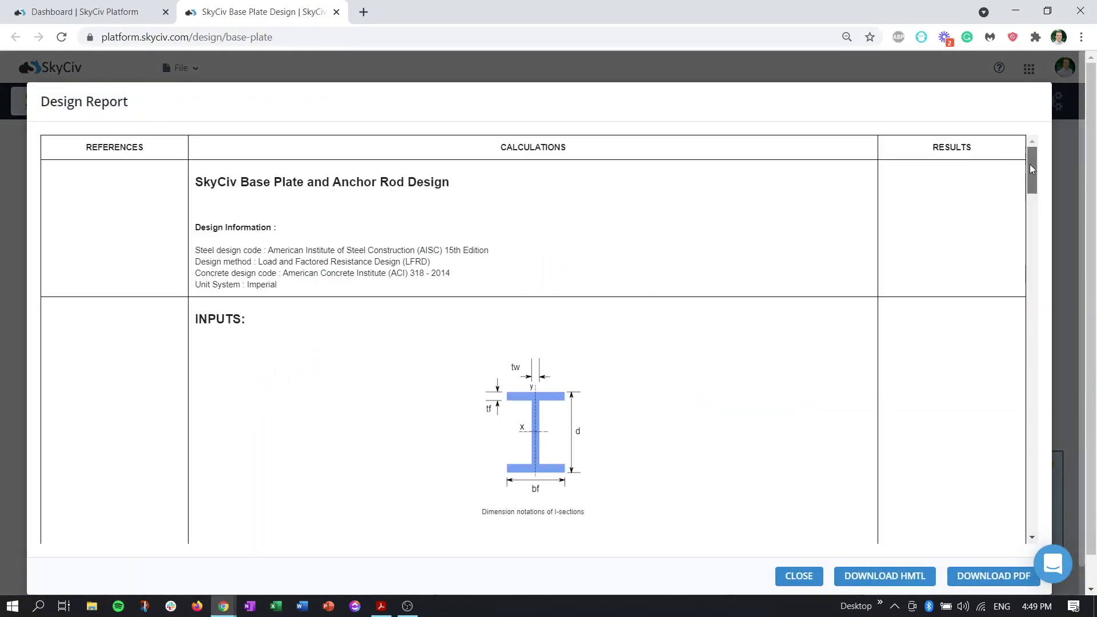
{"action": "left_click_drag", "start_coordinate": [1032, 171], "coordinate": [1045, 513]}
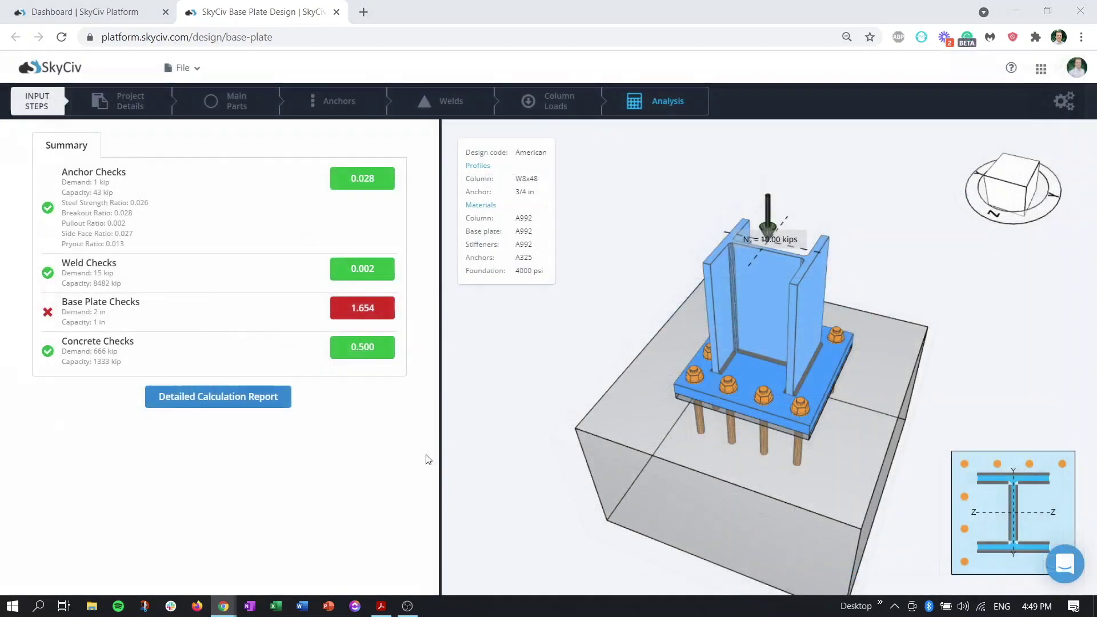